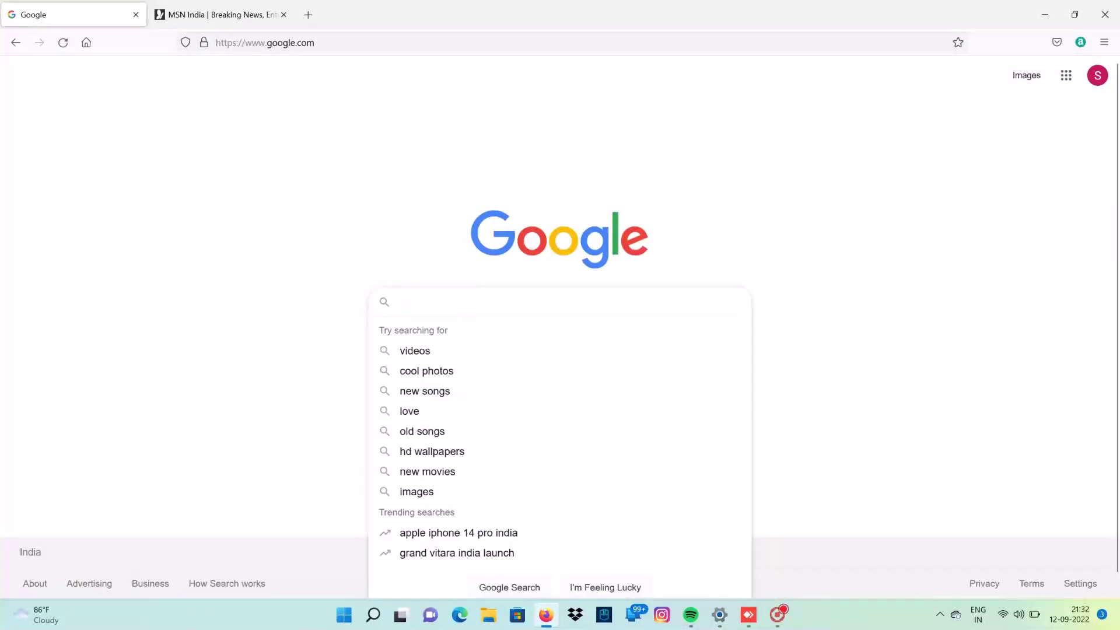
type("cr")
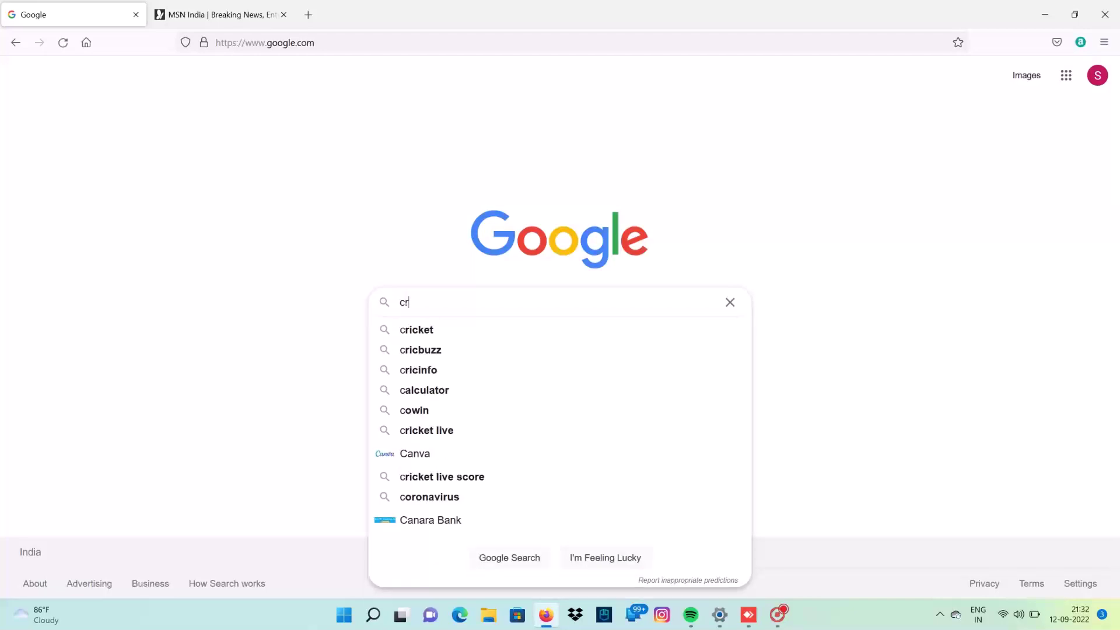
type("eo")
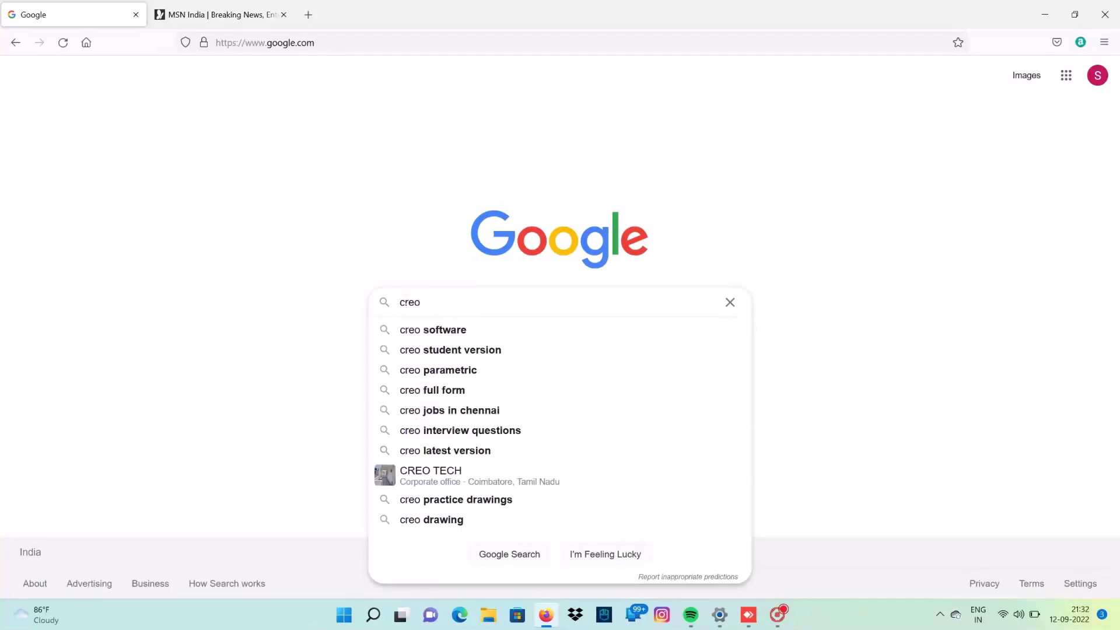
Step: Search Google for 'creo student version' and choose PTC's Creo for Students result
left_click(442, 349)
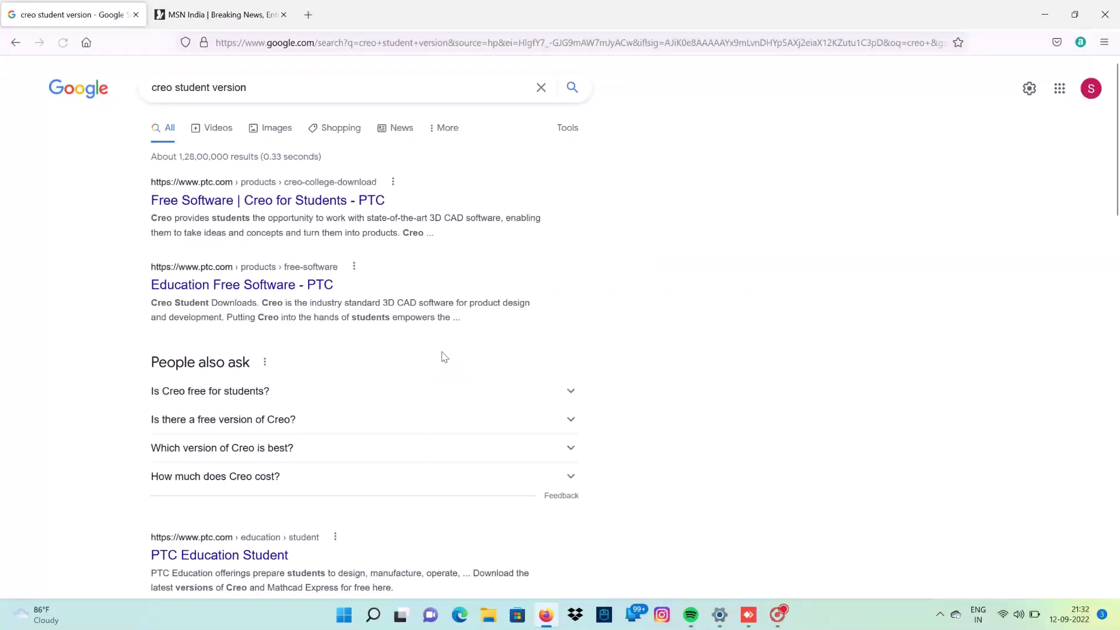
Step: Enter first name, last name, email and matching confirmation email on the Creo student download form
left_click(212, 202)
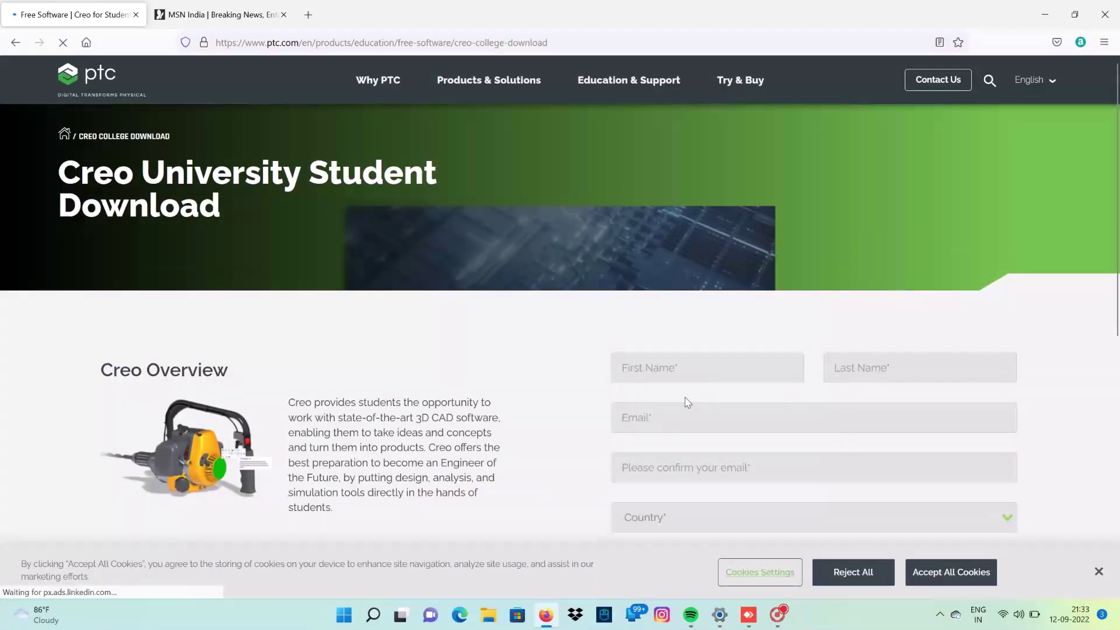
mouse_move(628, 80)
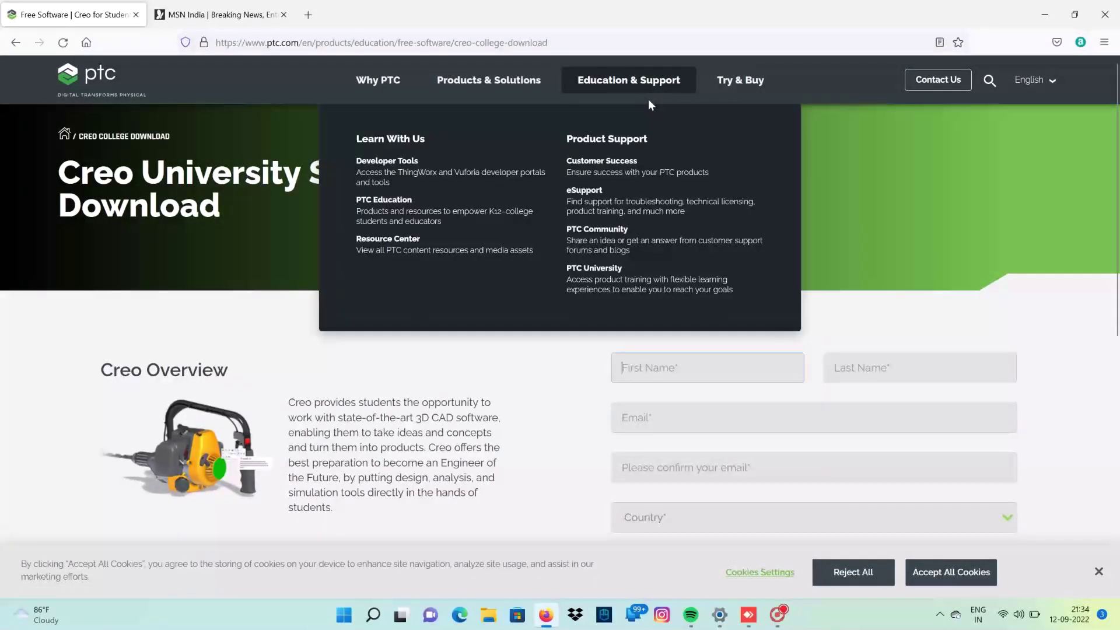
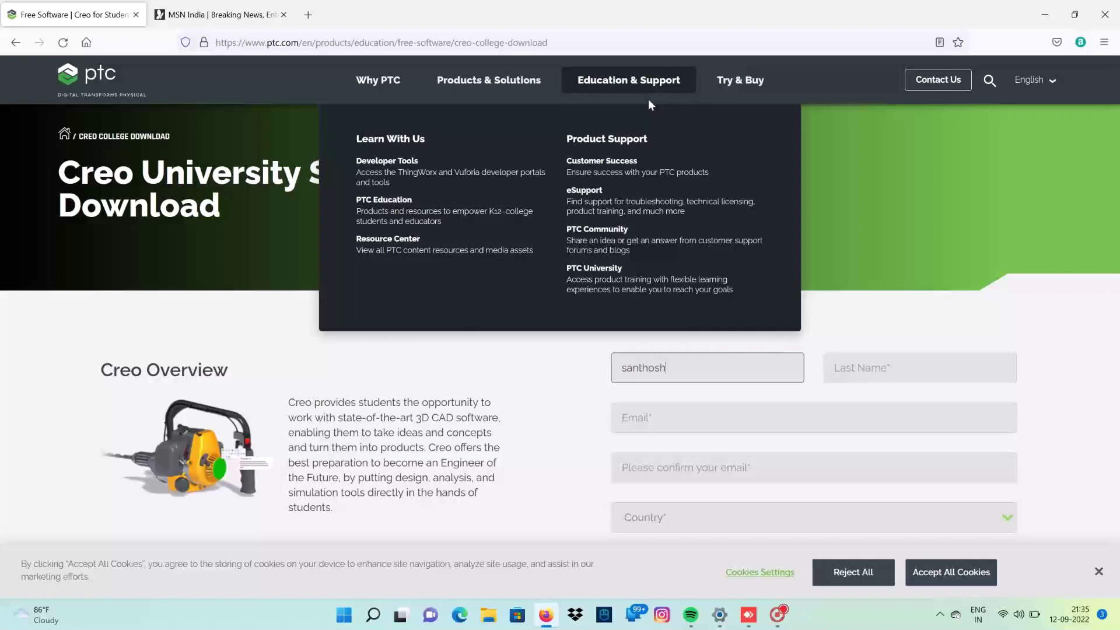
key("Tab")
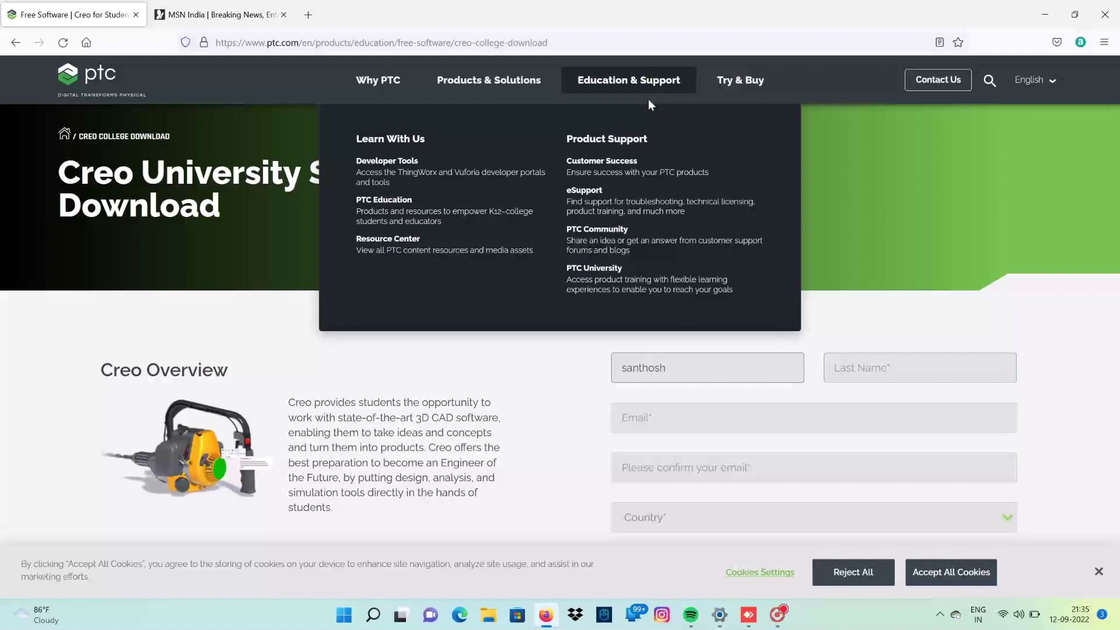
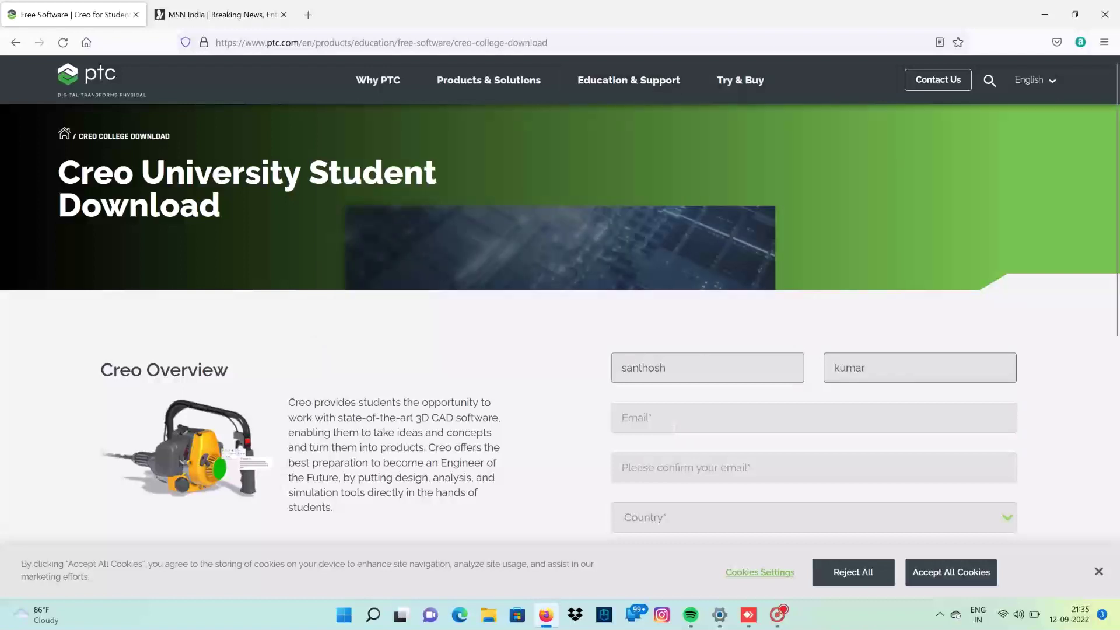
key("Tab")
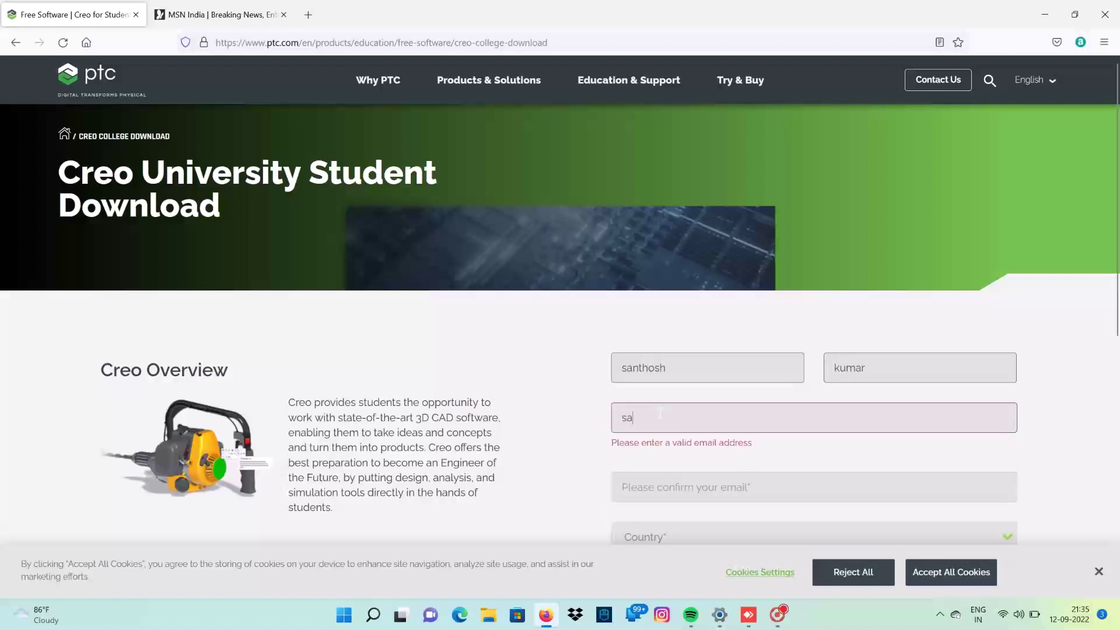
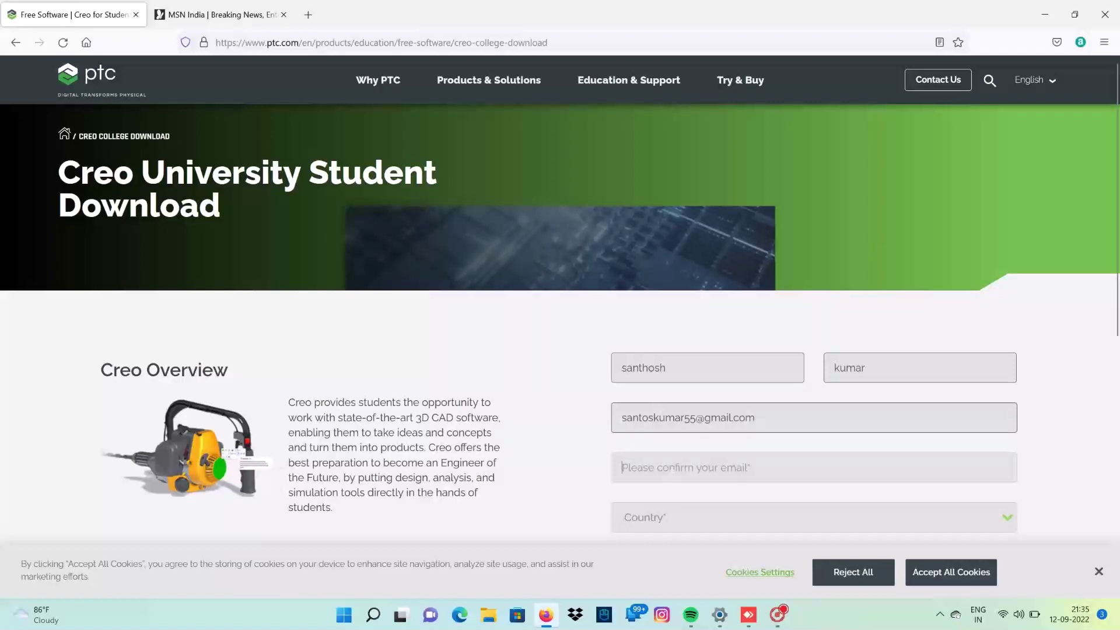
key("Tab")
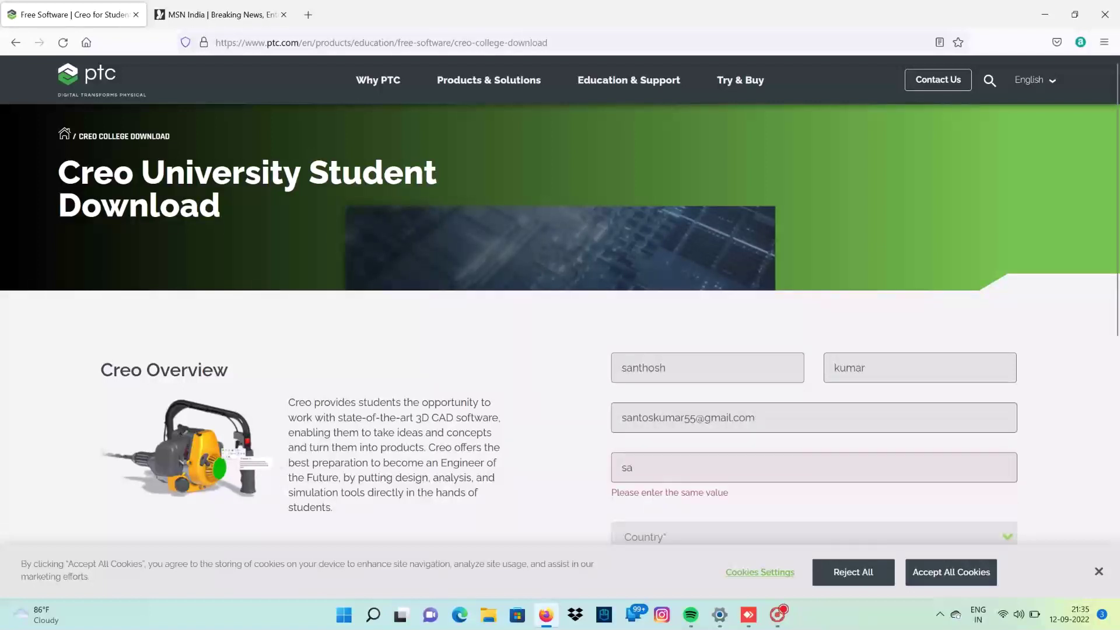
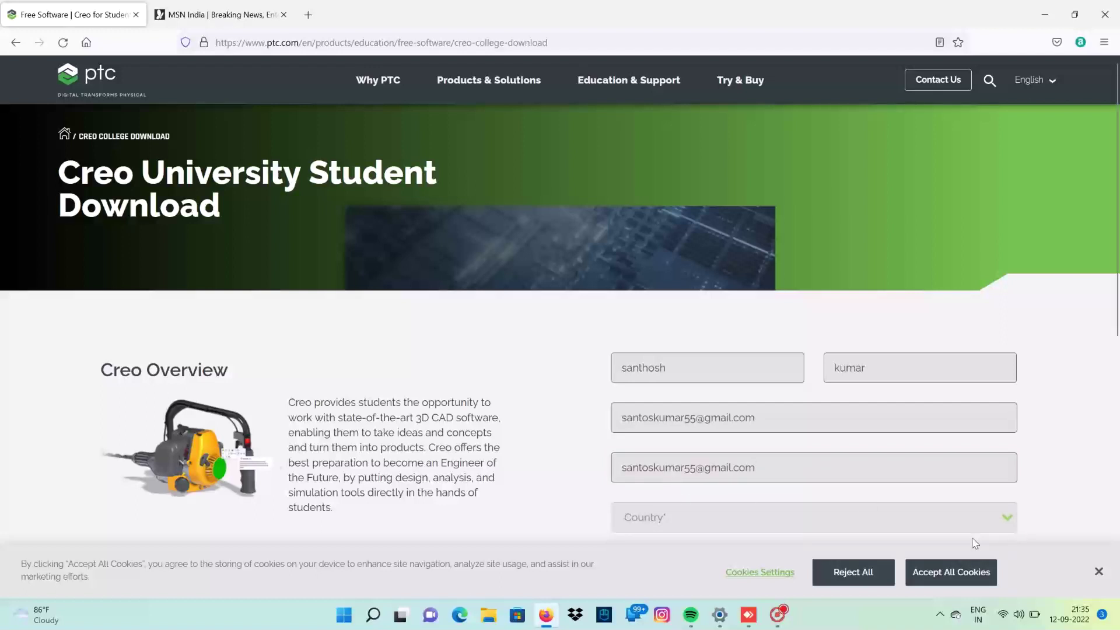
Step: Set the form's country to India
left_click(1007, 521)
scroll(787, 438, "down", 1)
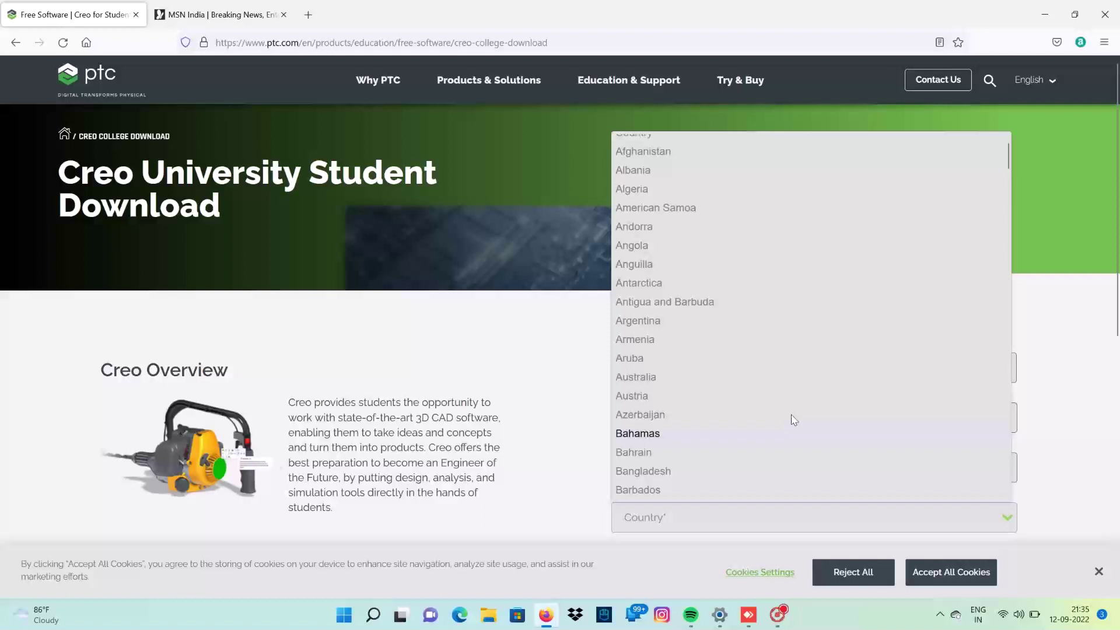
key("i")
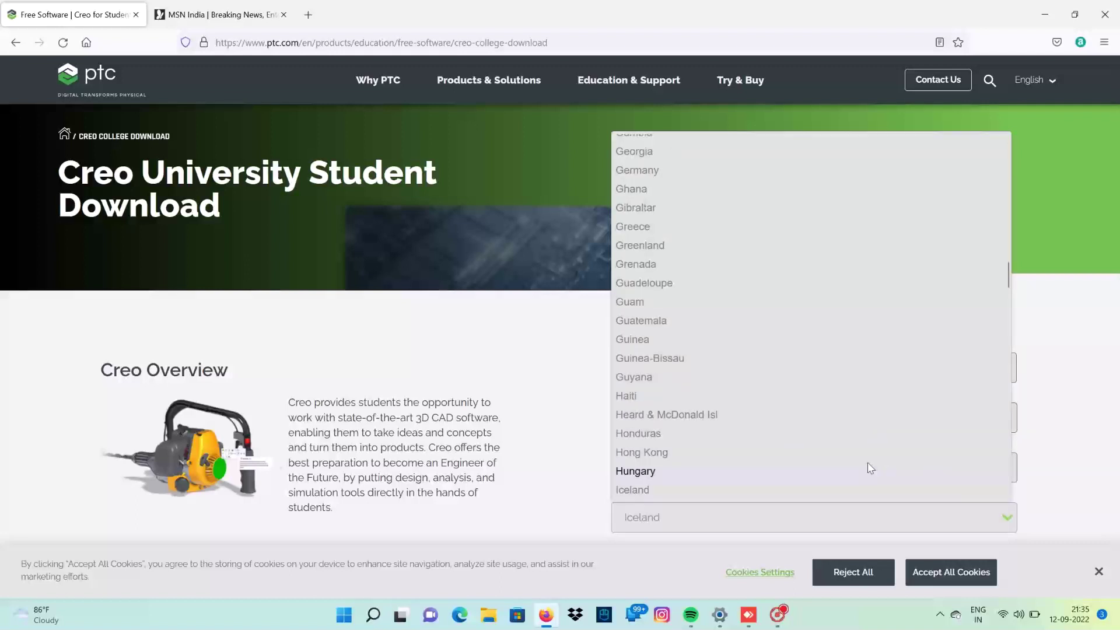
key("i")
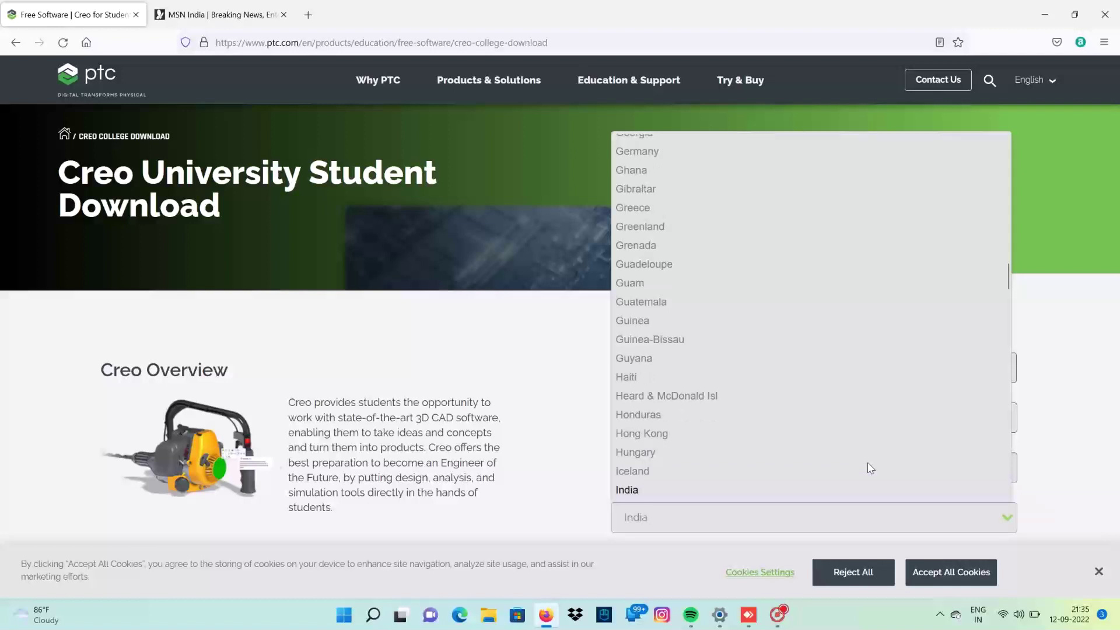
key("Return")
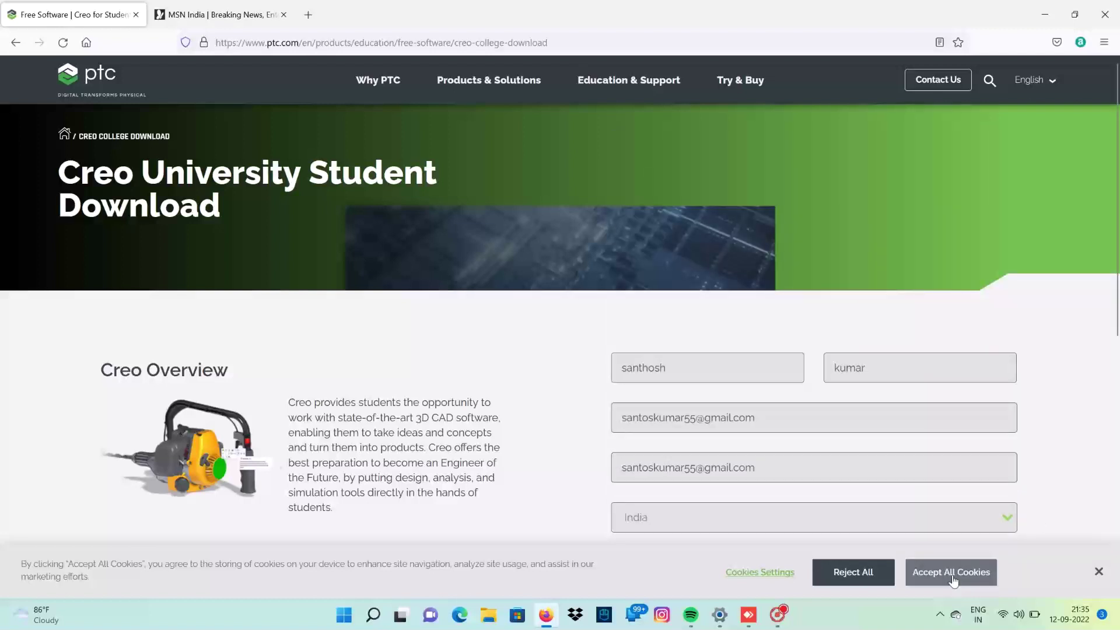
Step: Accept all cookies and set the role to College/University student
left_click(951, 572)
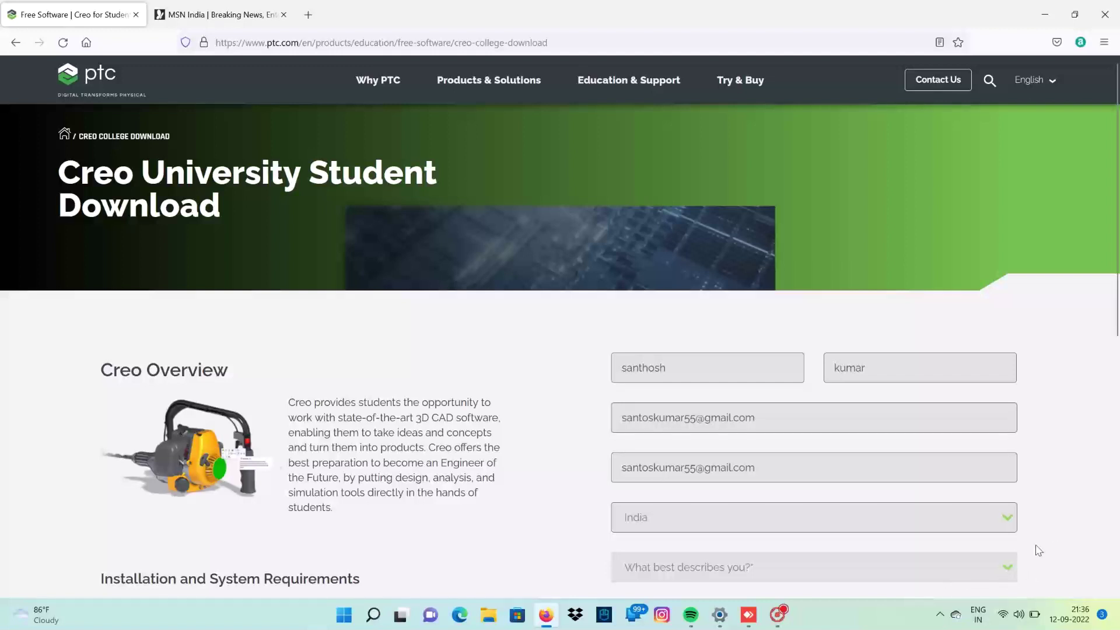
left_click(1002, 564)
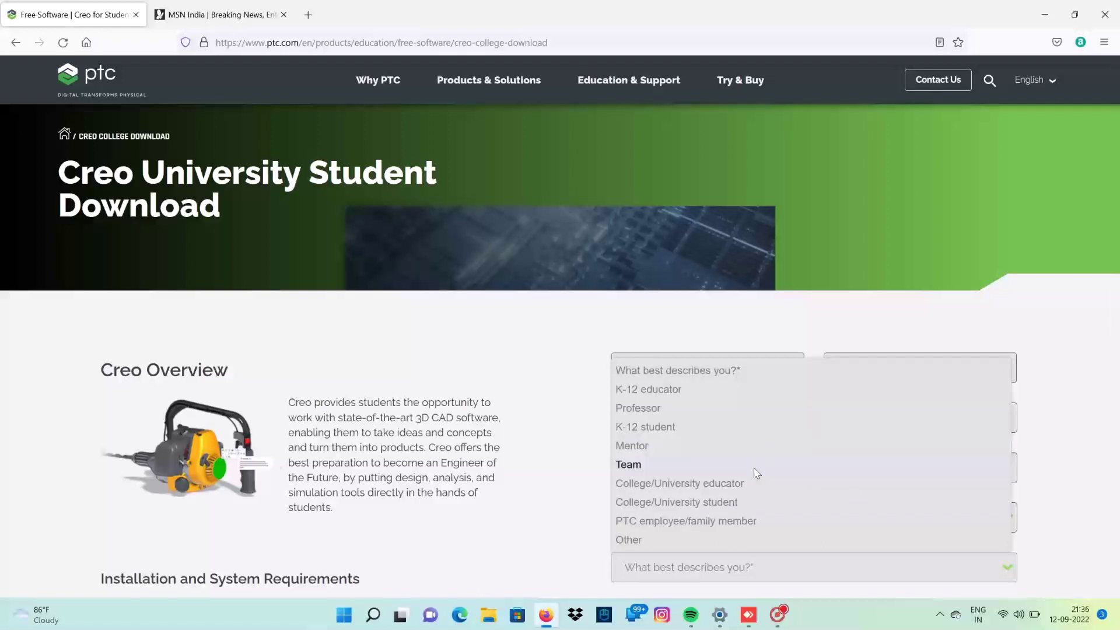
left_click(748, 502)
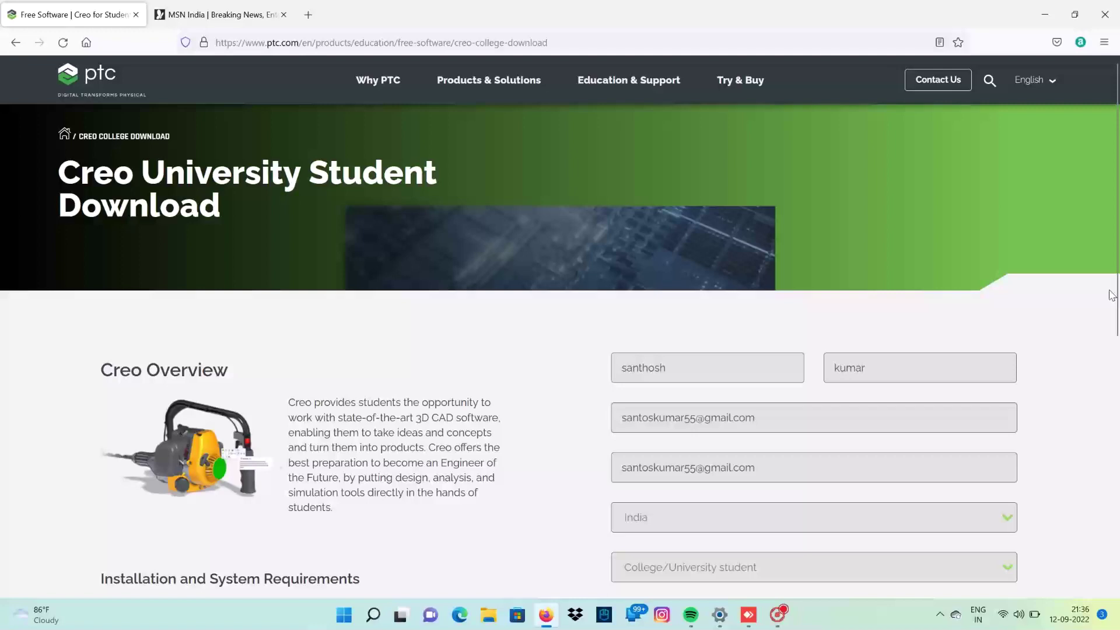
left_click_drag(1116, 300, 1116, 446)
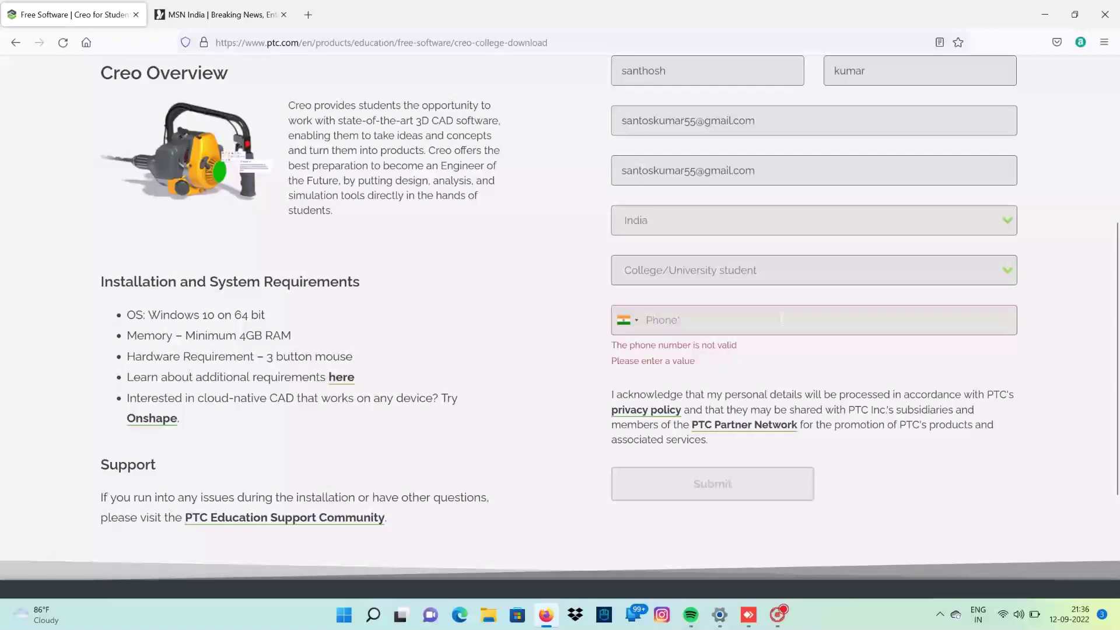
type("+91 99")
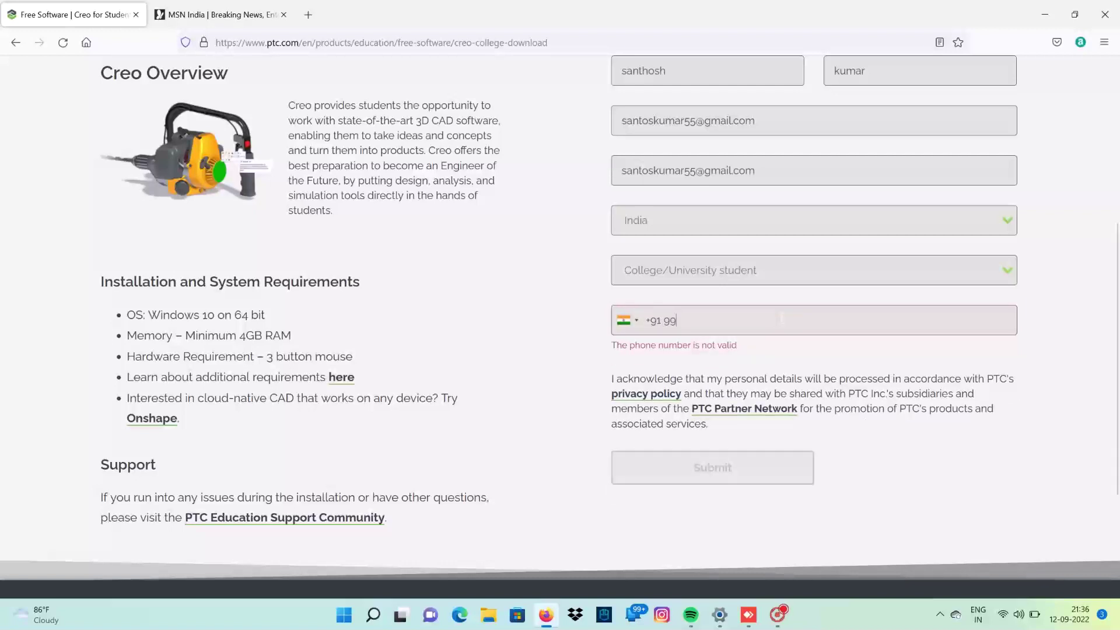
type(" 71006")
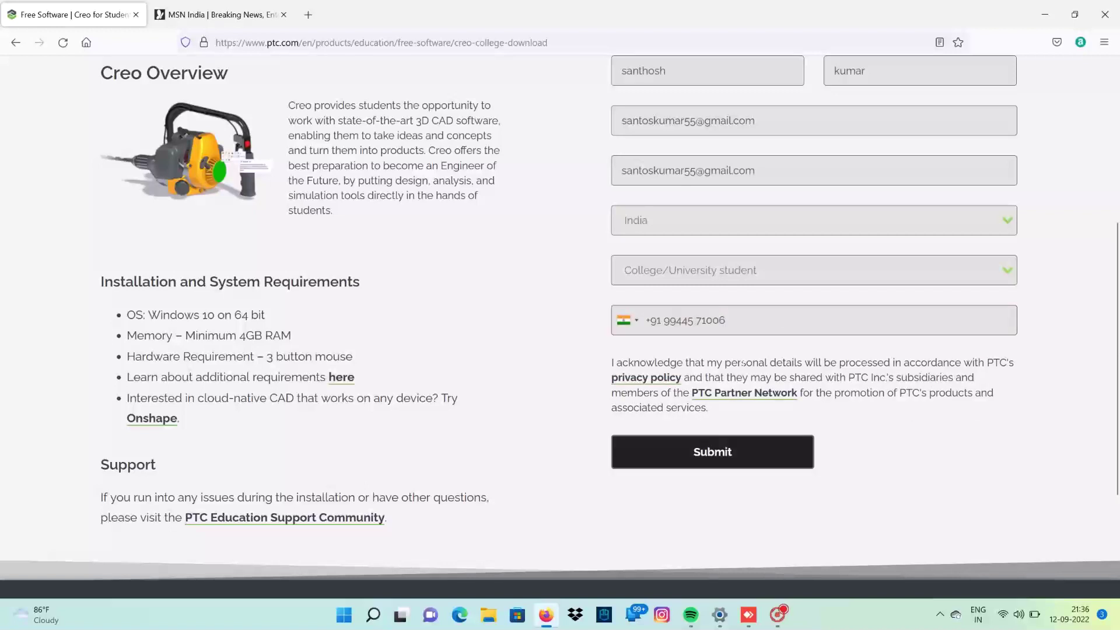
Step: Submit the student registration form and open the Creo 9.0 installation guide PDF
left_click(717, 454)
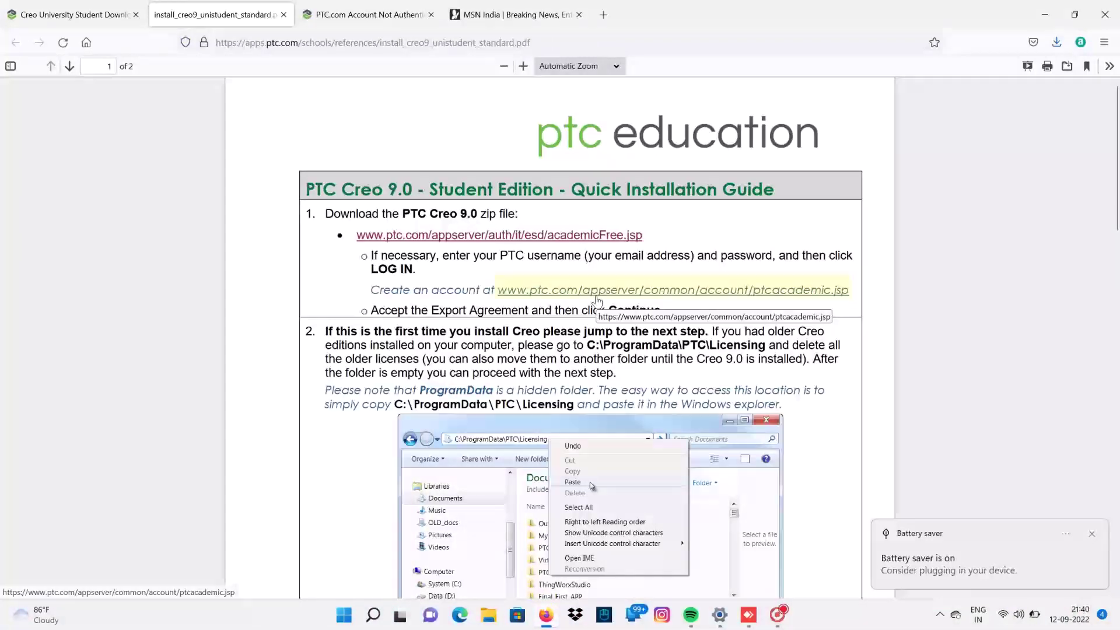
Step: Follow the guide's 'Create an account' link to PTC's Education account page
left_click(598, 296)
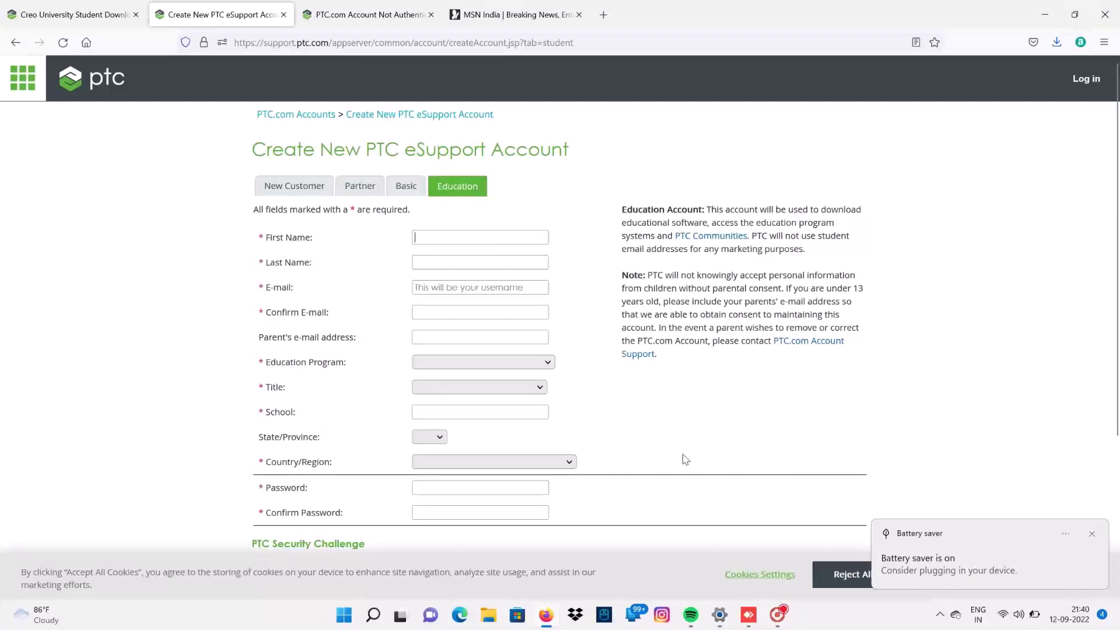
Step: Fill in and submit the Education account form, without saving the login in Firefox
left_click(1091, 534)
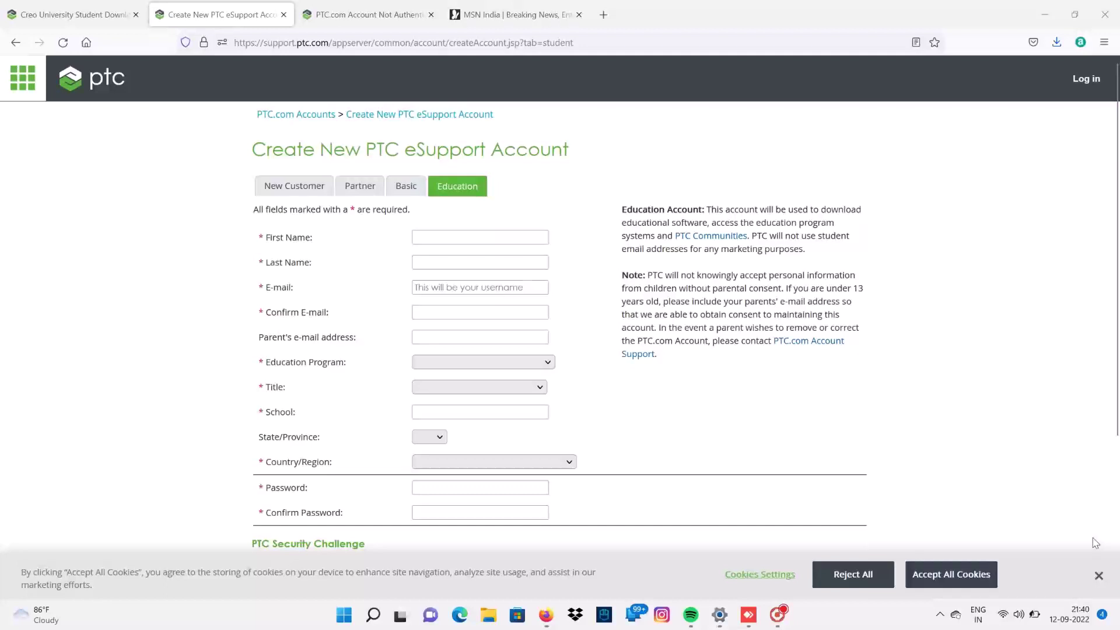
left_click(932, 579)
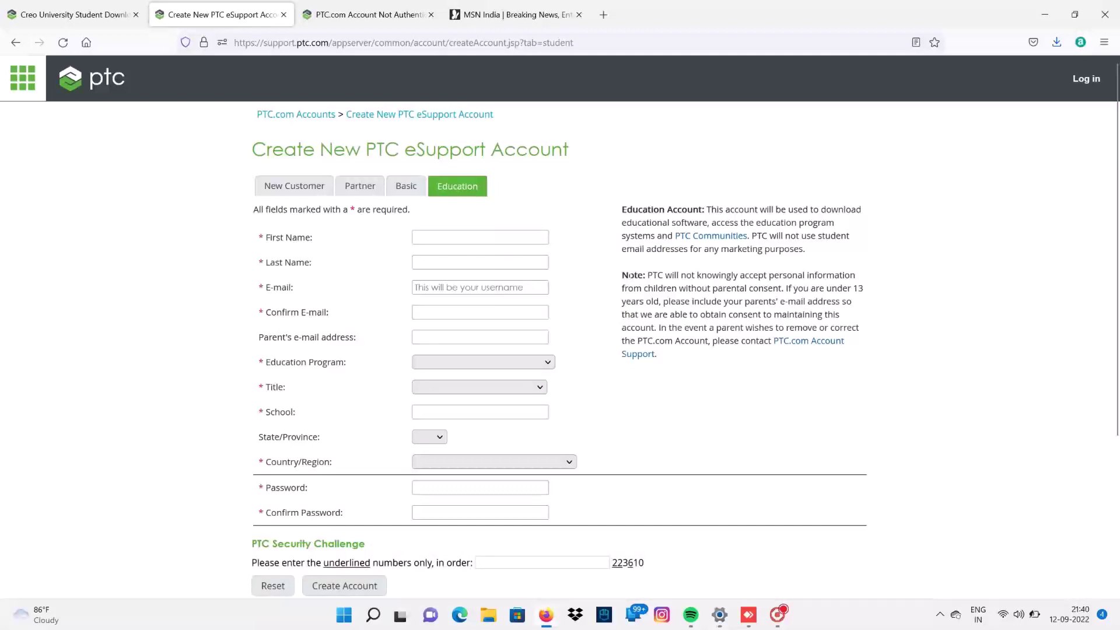
left_click(778, 614)
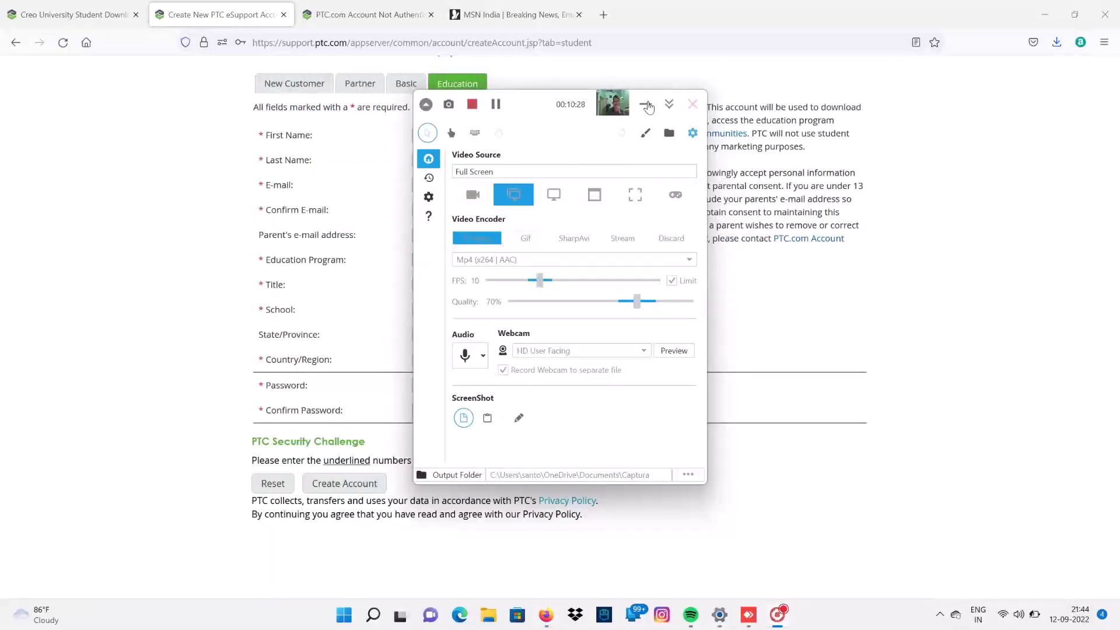
left_click(646, 105)
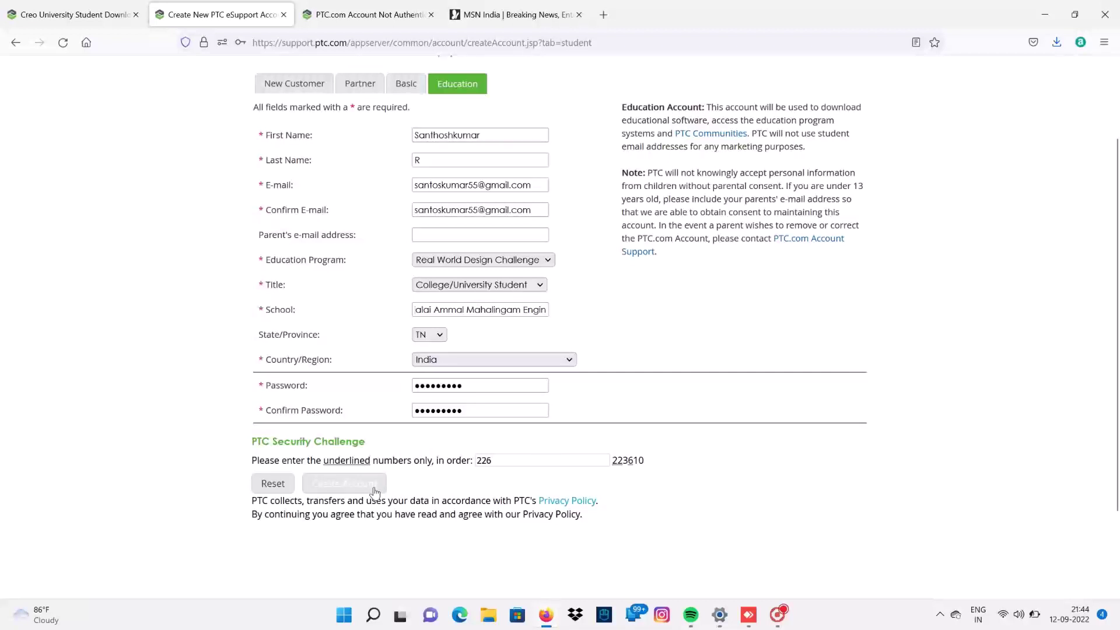
left_click(344, 483)
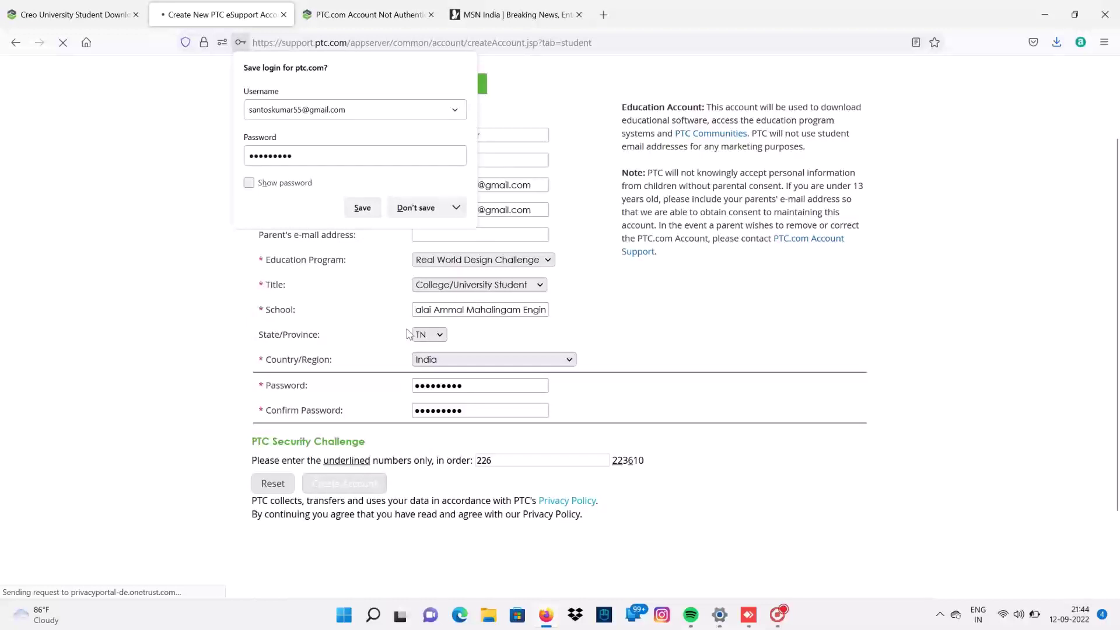
left_click(416, 208)
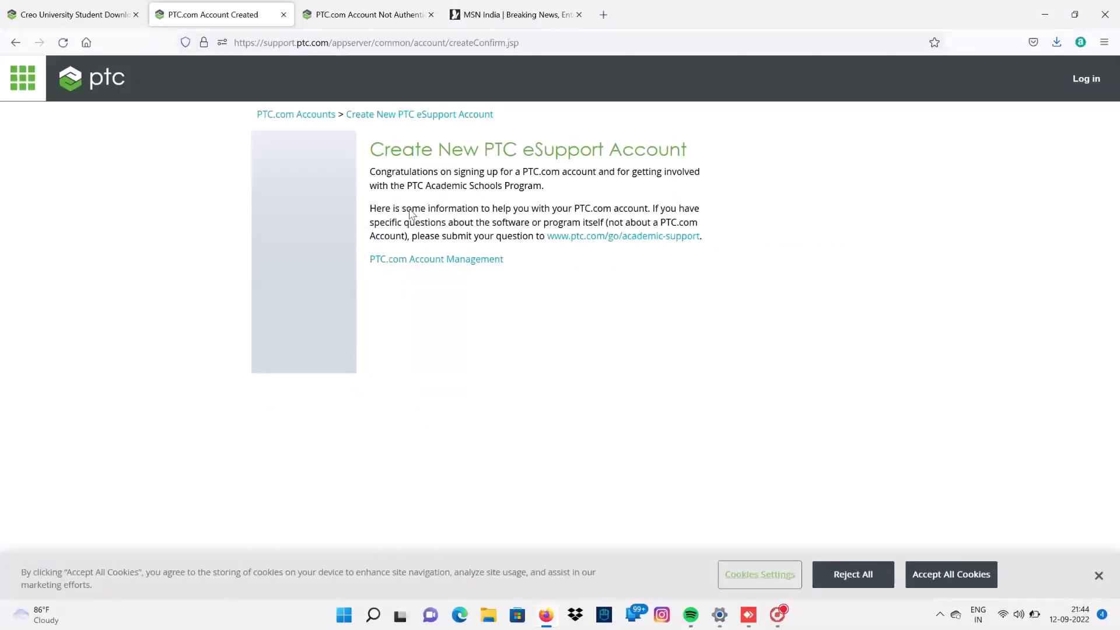
left_click(950, 574)
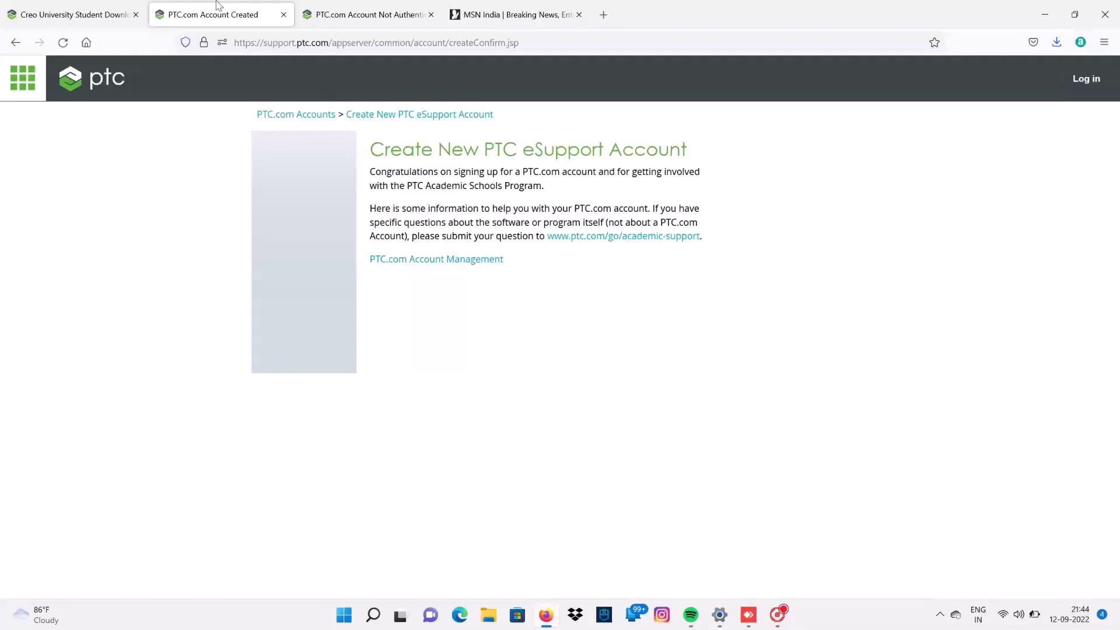
Step: Rearrange the Firefox tabs and open the Creo 9.0 installation instructions
left_click(359, 14)
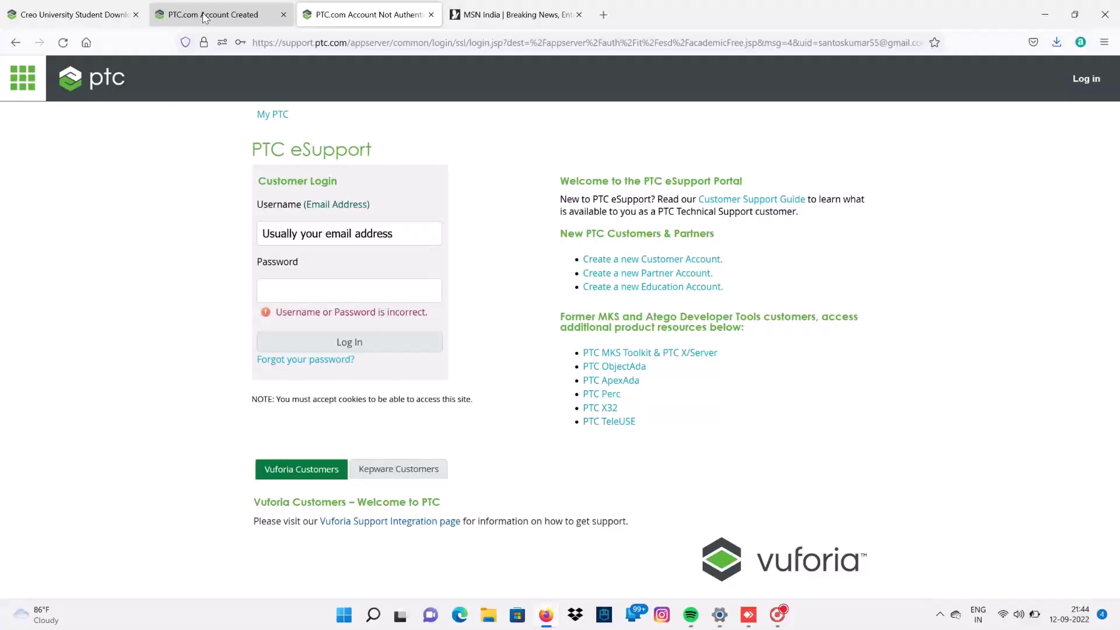
left_click_drag(74, 14, 171, 241)
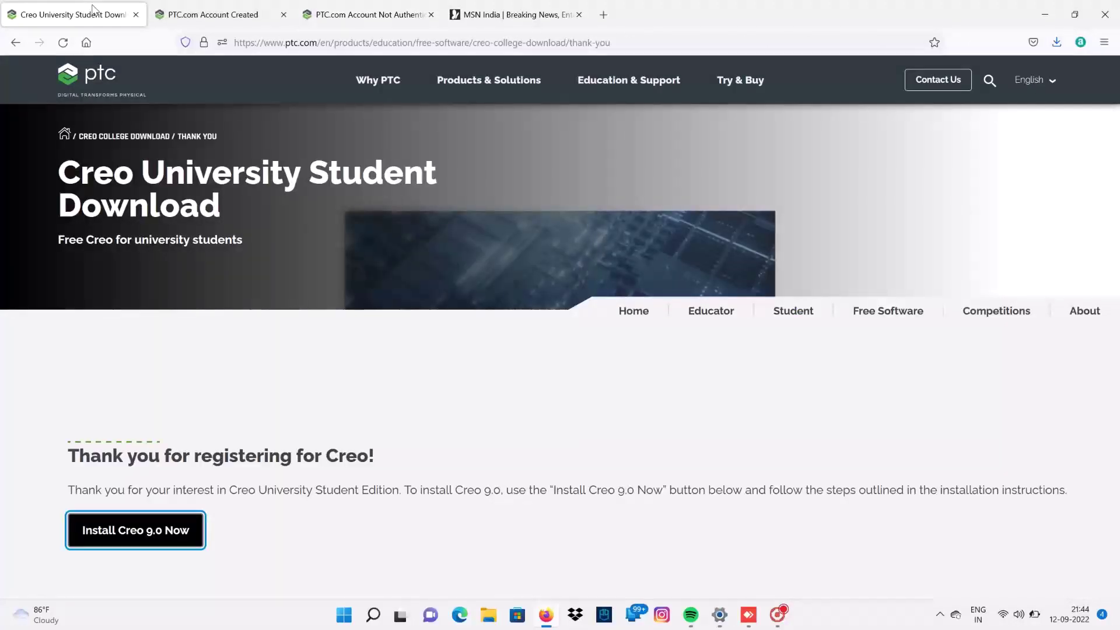
left_click(175, 533)
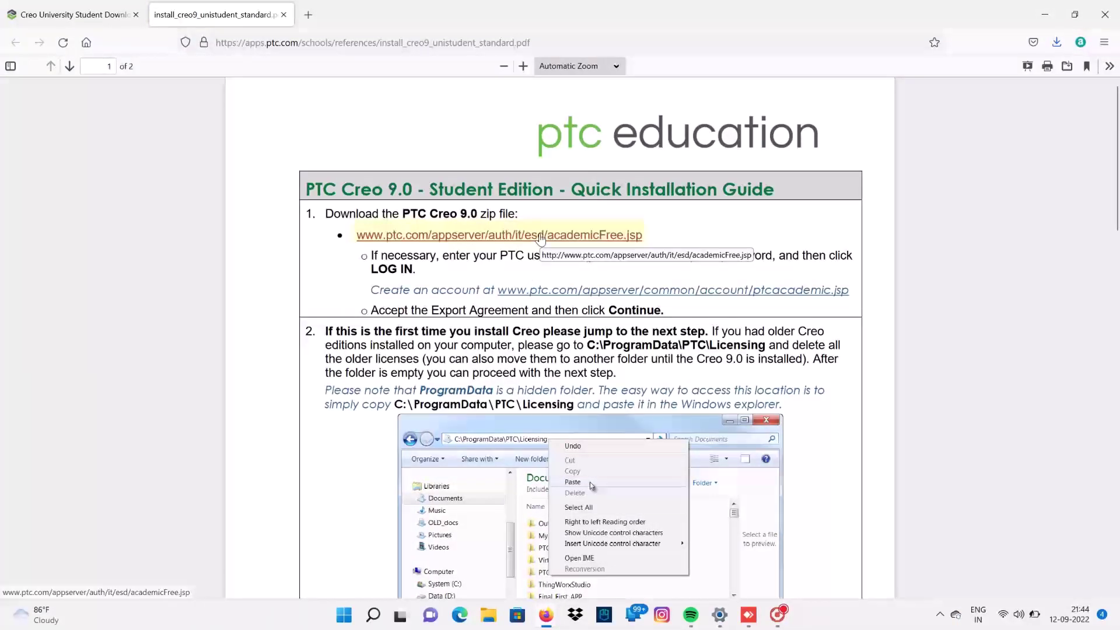
Step: Follow the academicFree.jsp download link and log in to PTC eSupport with the password
left_click(540, 236)
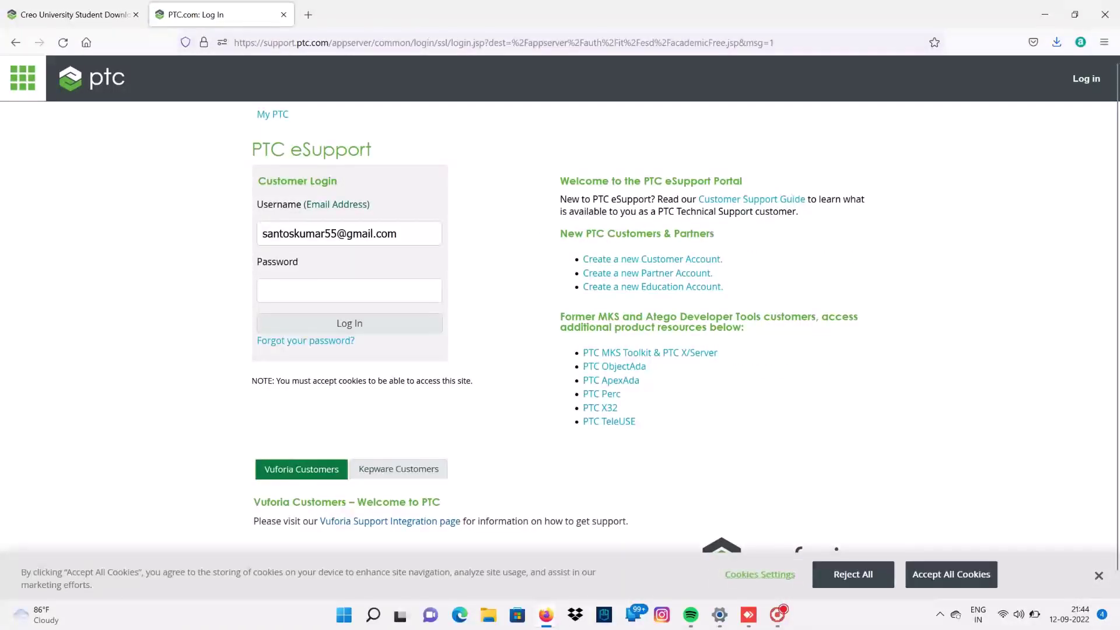
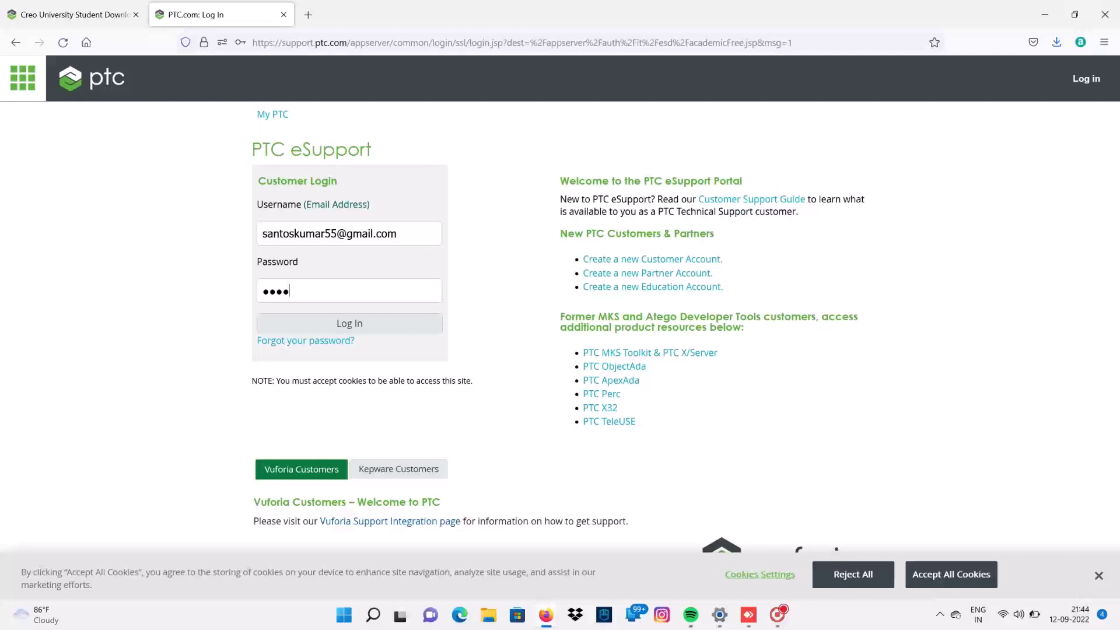
left_click(357, 323)
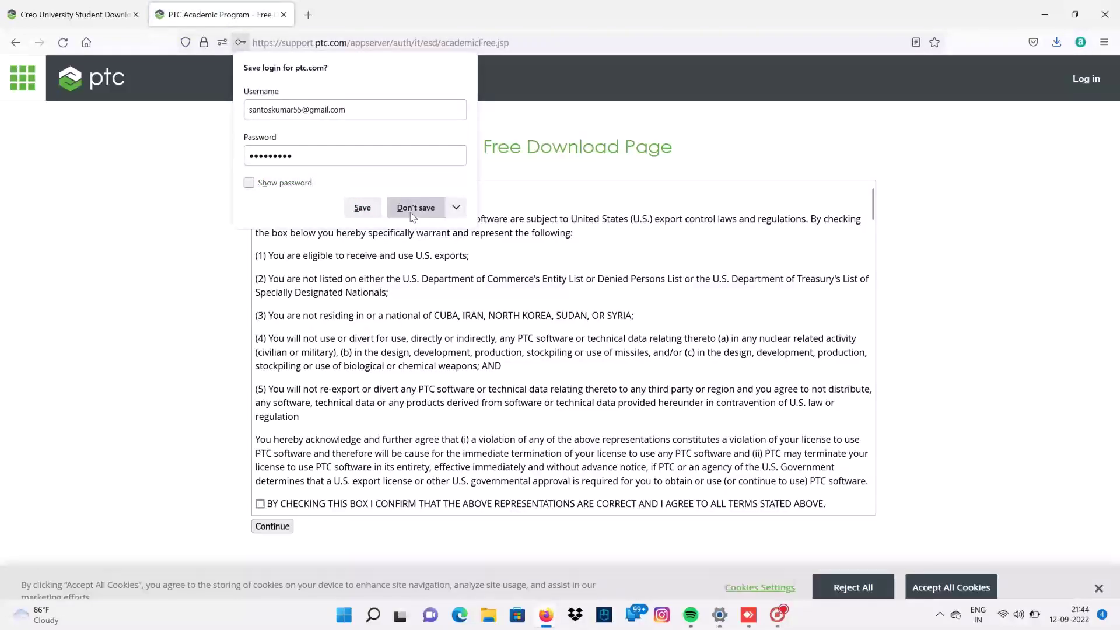
Step: Decline saving the login, agree to the export terms and reach the download links
left_click(415, 207)
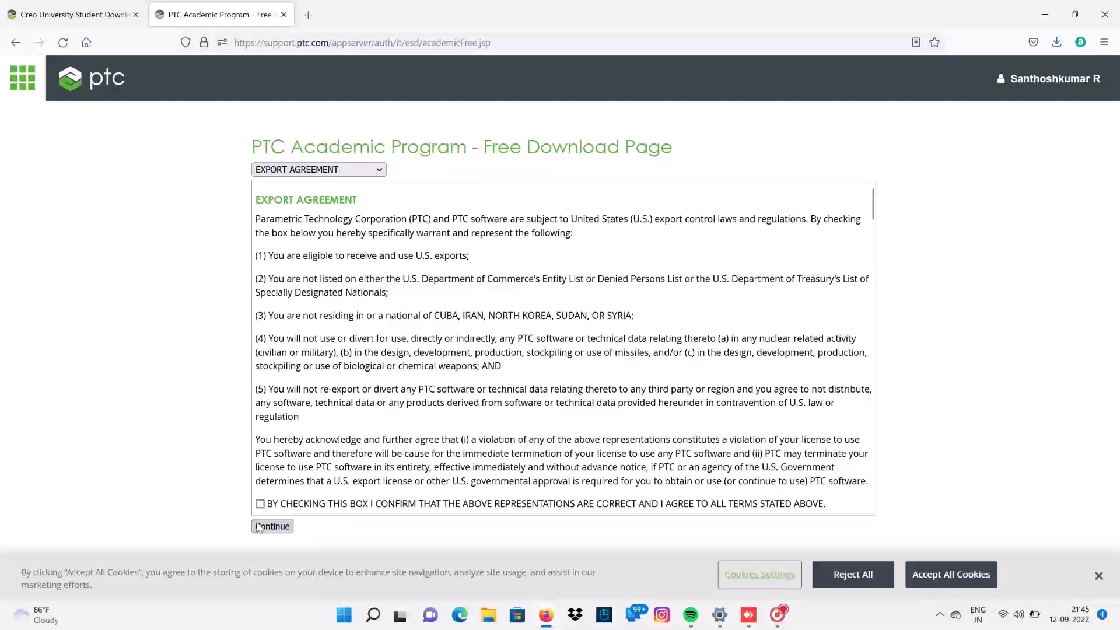
left_click(259, 504)
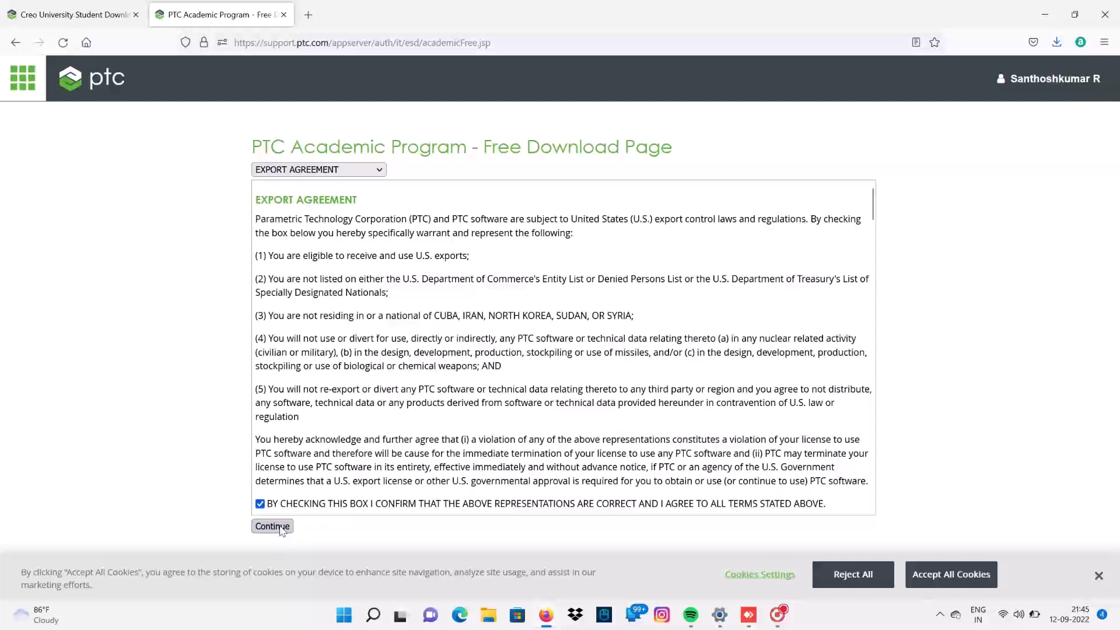
left_click(950, 575)
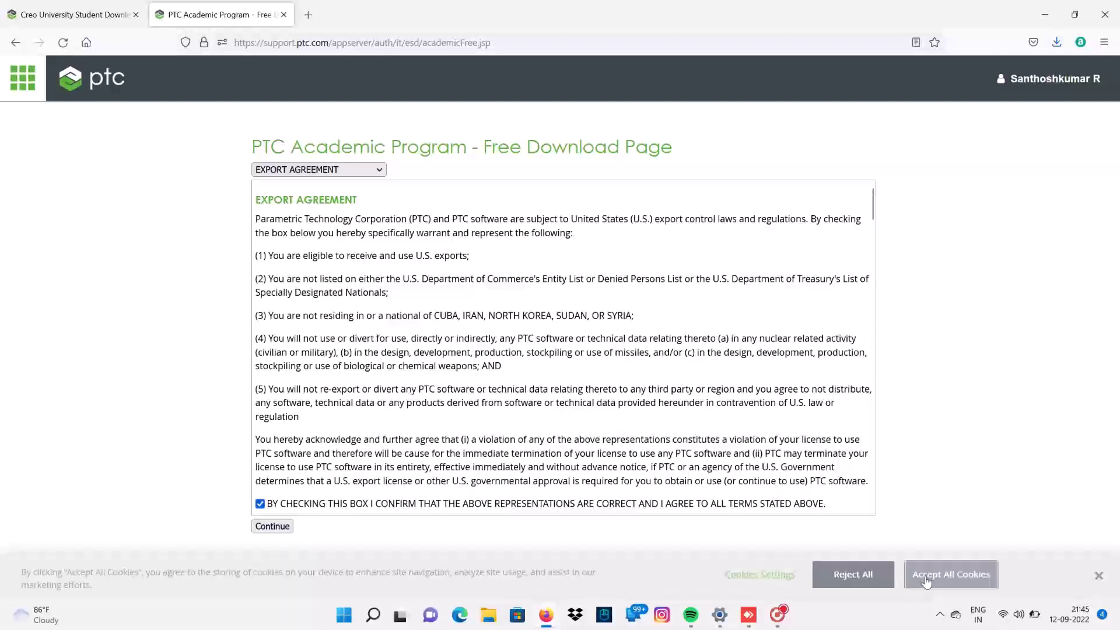
left_click(271, 526)
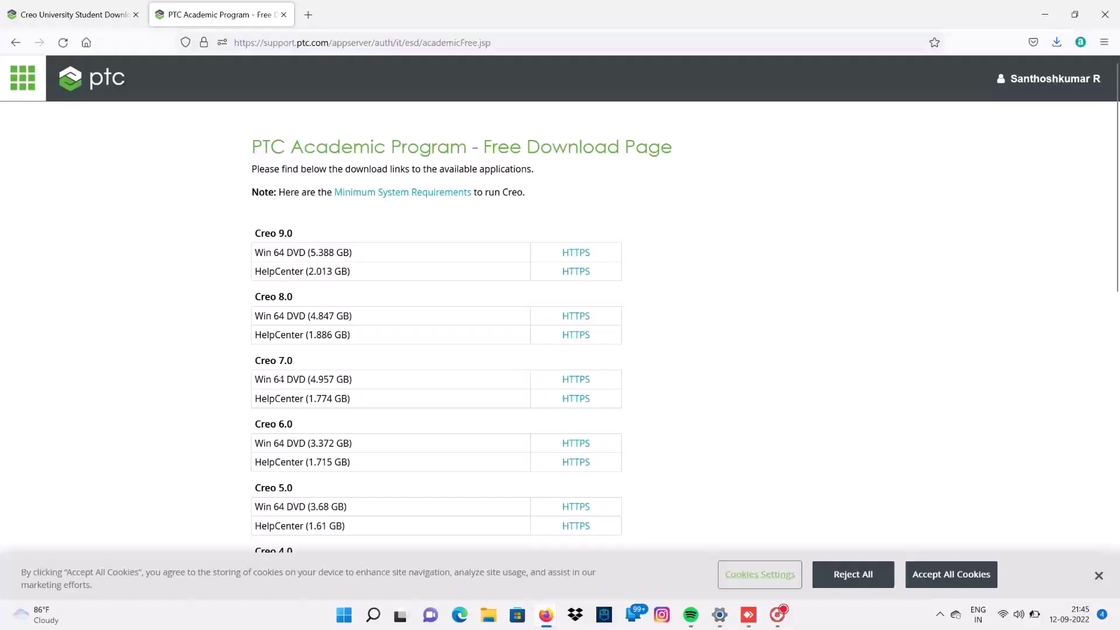
Step: Download the Creo 7.0 Win 64 DVD zip and reveal it in the Downloads folder
left_click(576, 379)
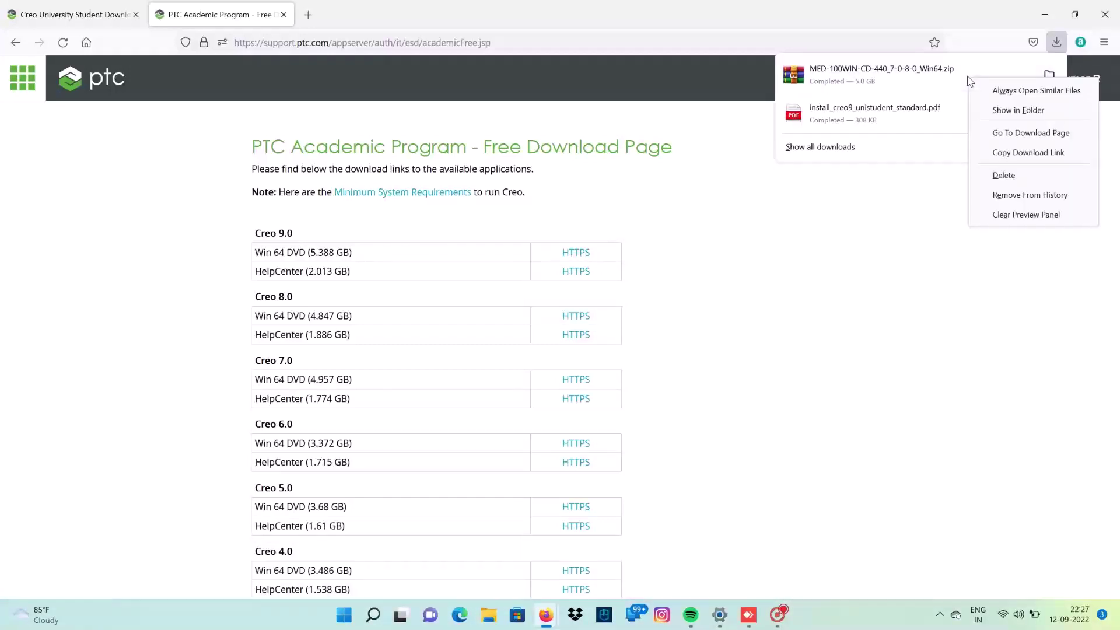
left_click(1015, 132)
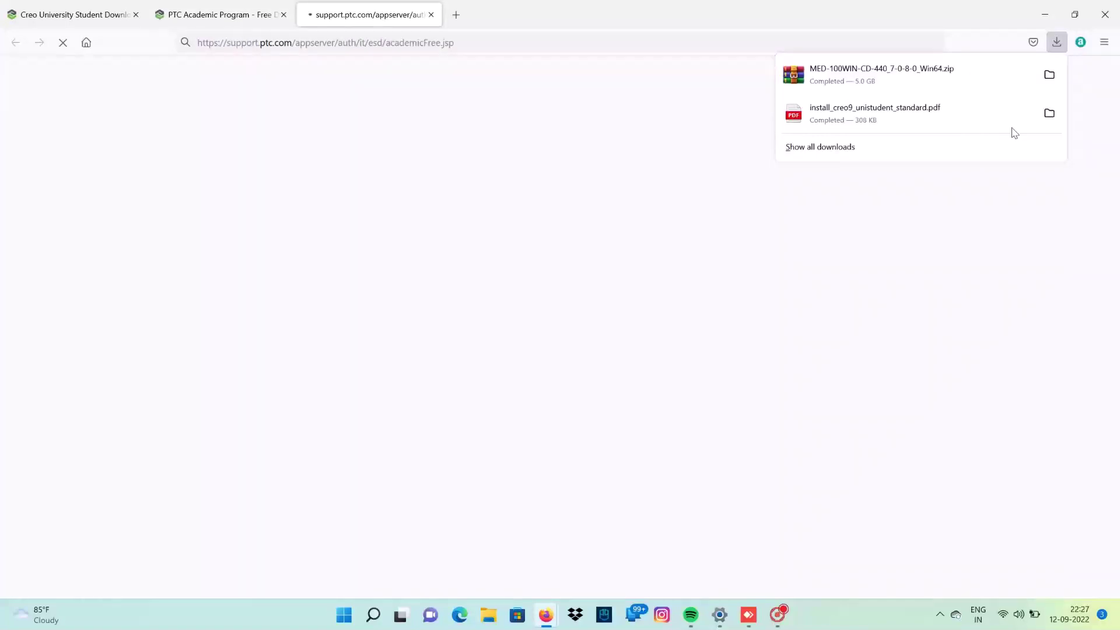
right_click(951, 70)
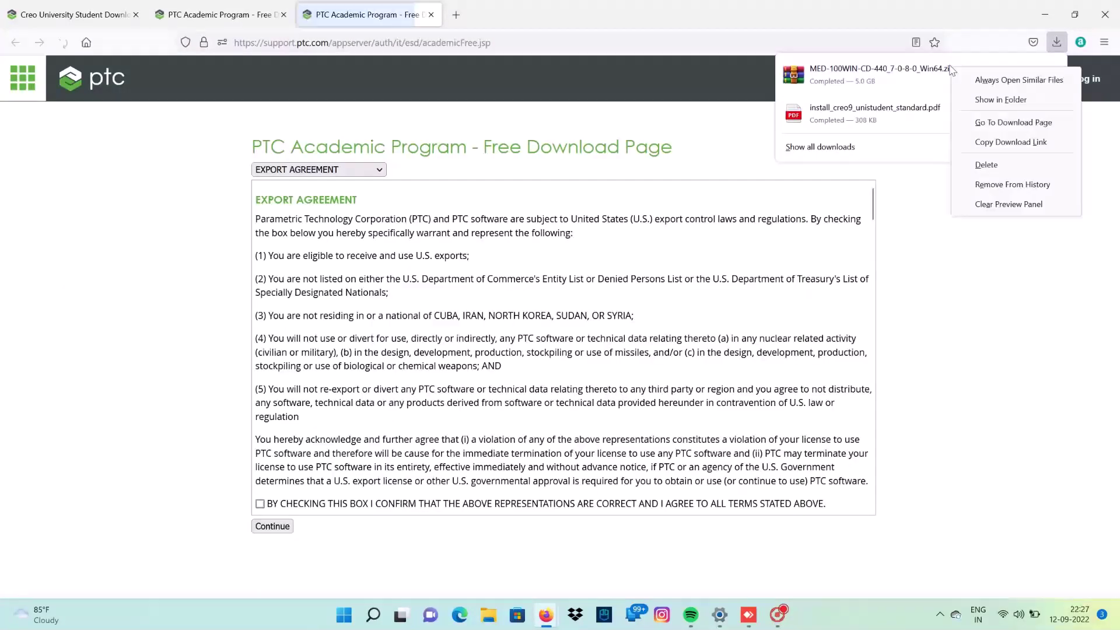
left_click(980, 106)
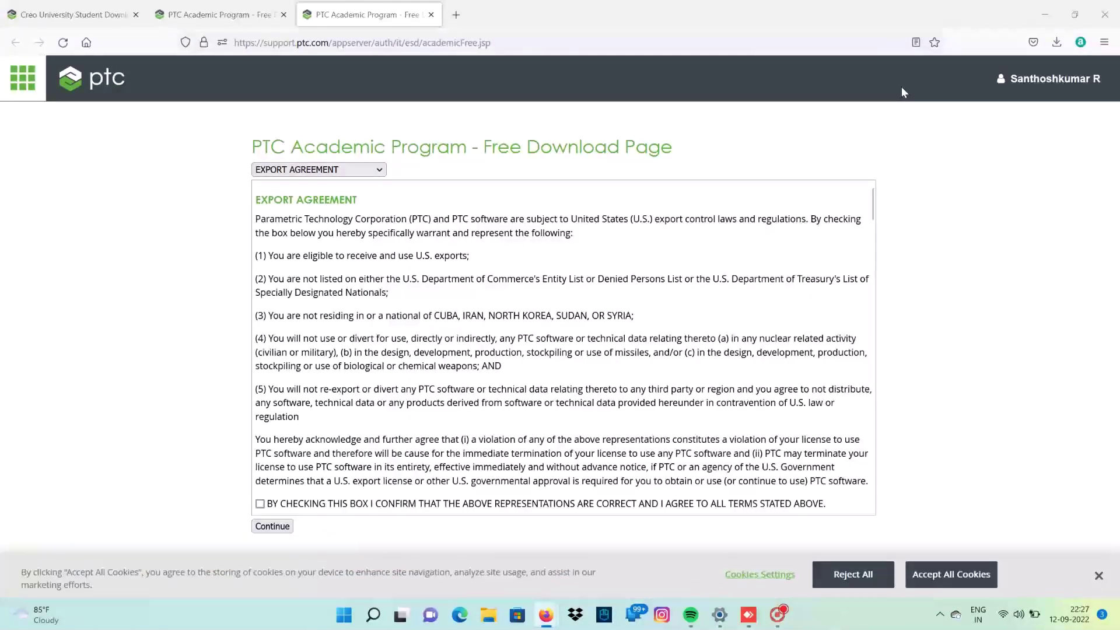
Step: Copy the Creo 7.0 Win64 zip from Downloads onto New Volume (E:) and open its context menu
right_click(343, 171)
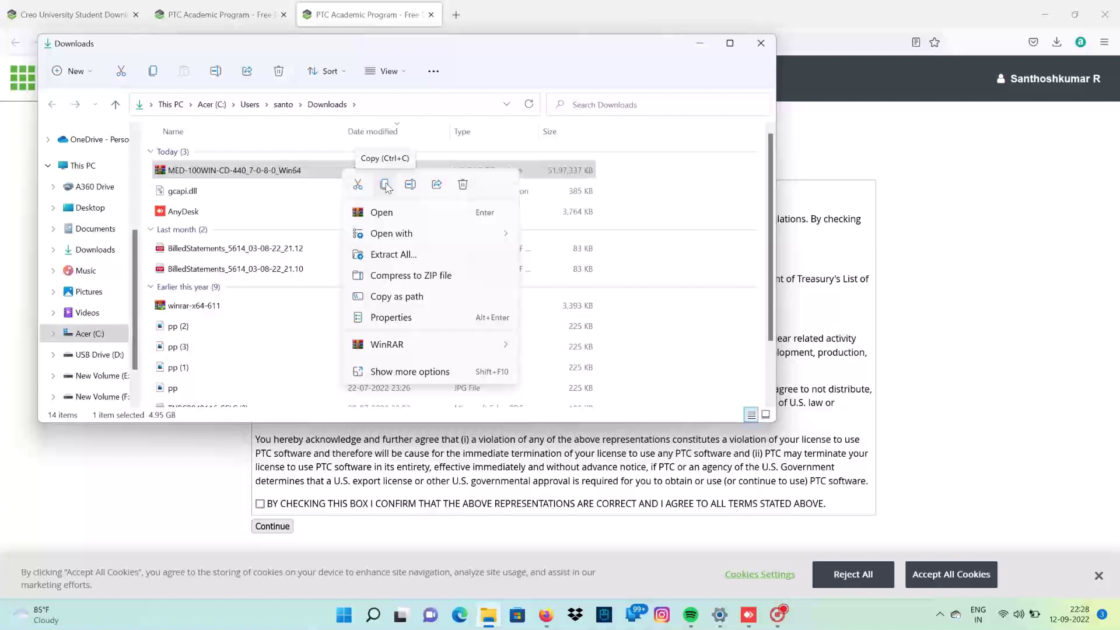
left_click(386, 185)
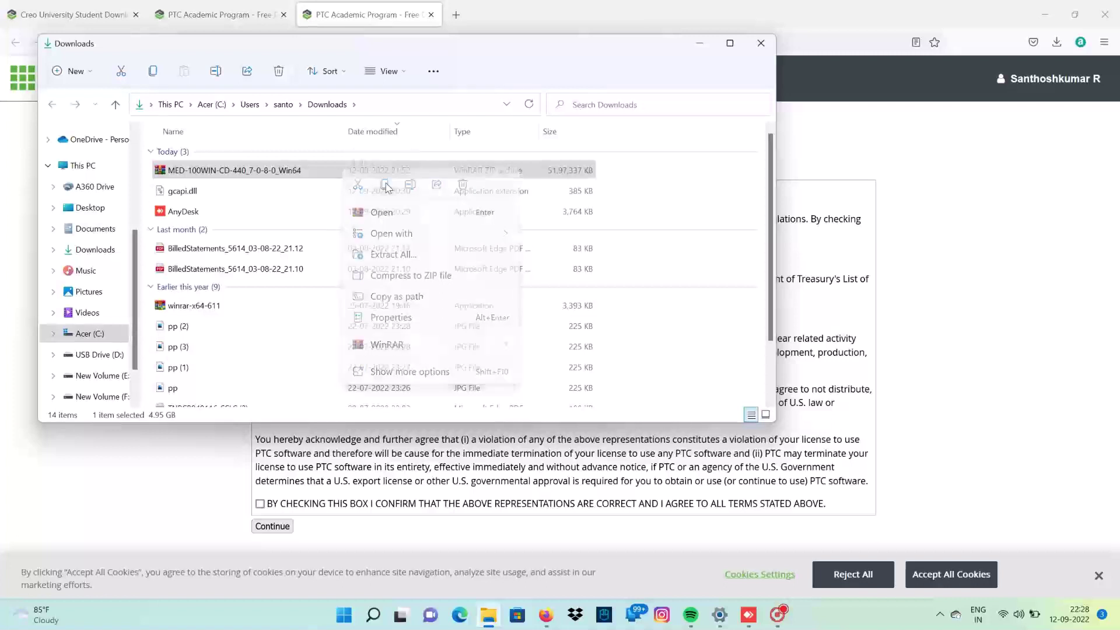
left_click(104, 375)
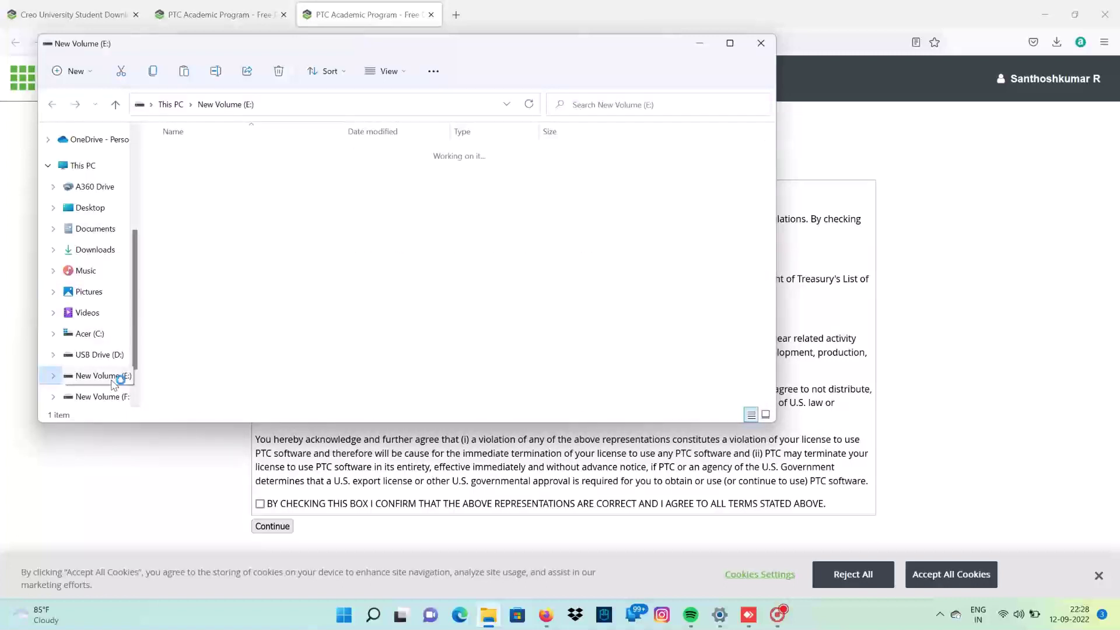
right_click(306, 271)
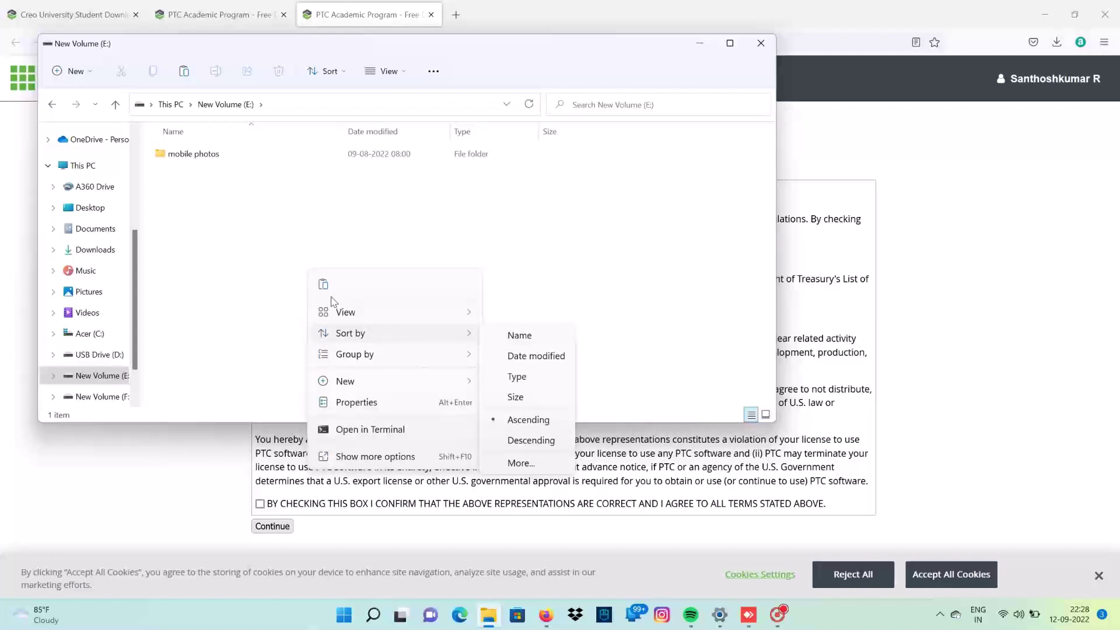
left_click(323, 286)
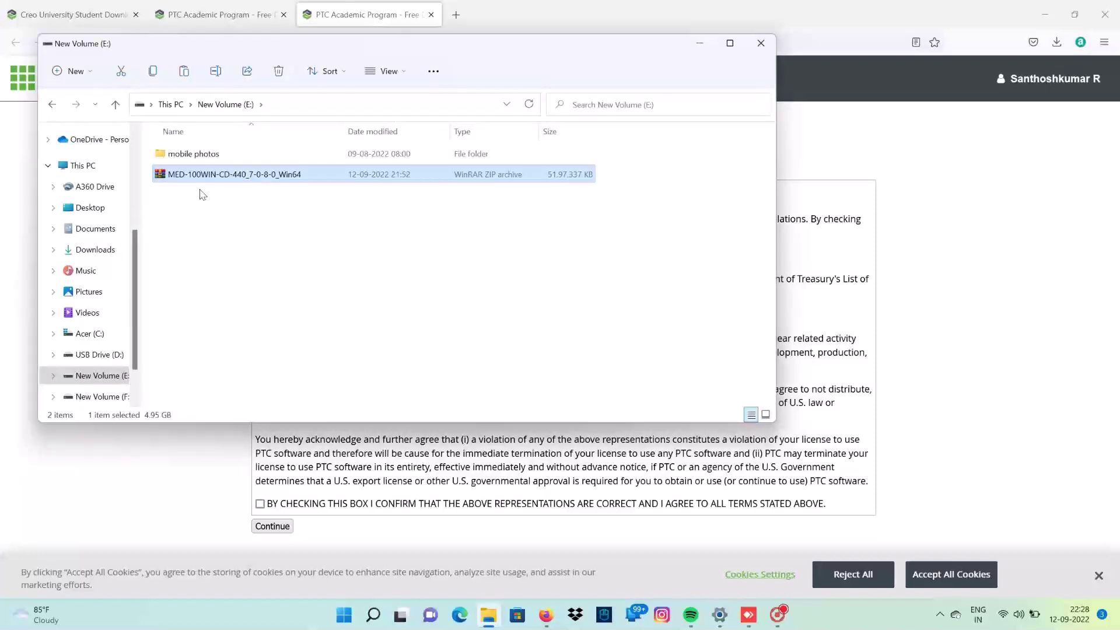
right_click(167, 179)
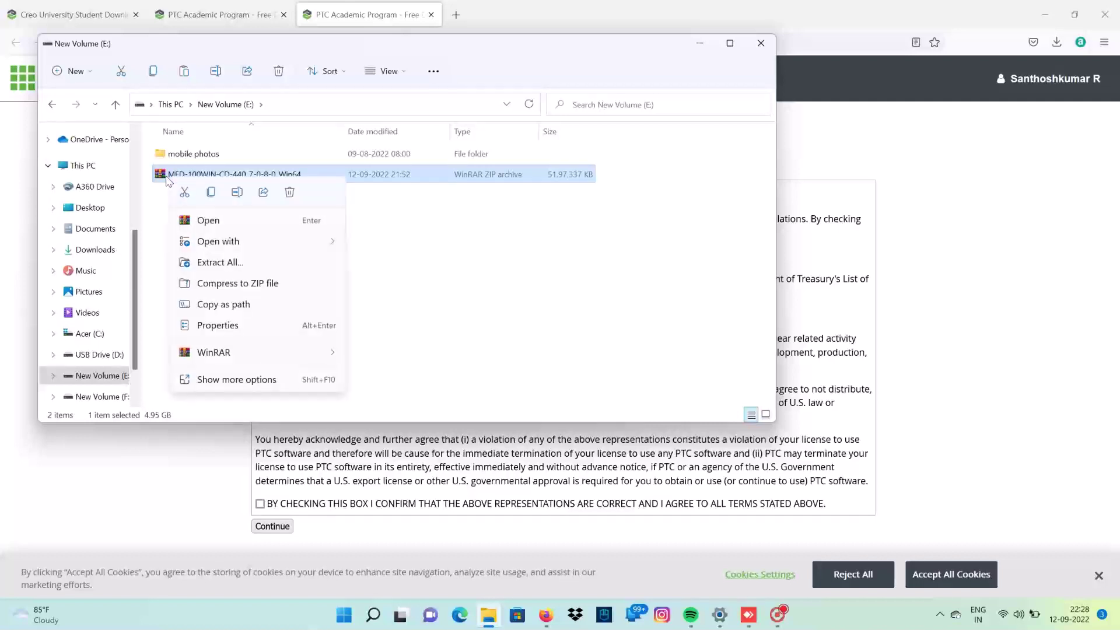
Step: Cancel the built-in extractor and use WinRAR to extract the zip into MED-100WIN-CD-440_7-0-8-0_Win64
left_click(217, 262)
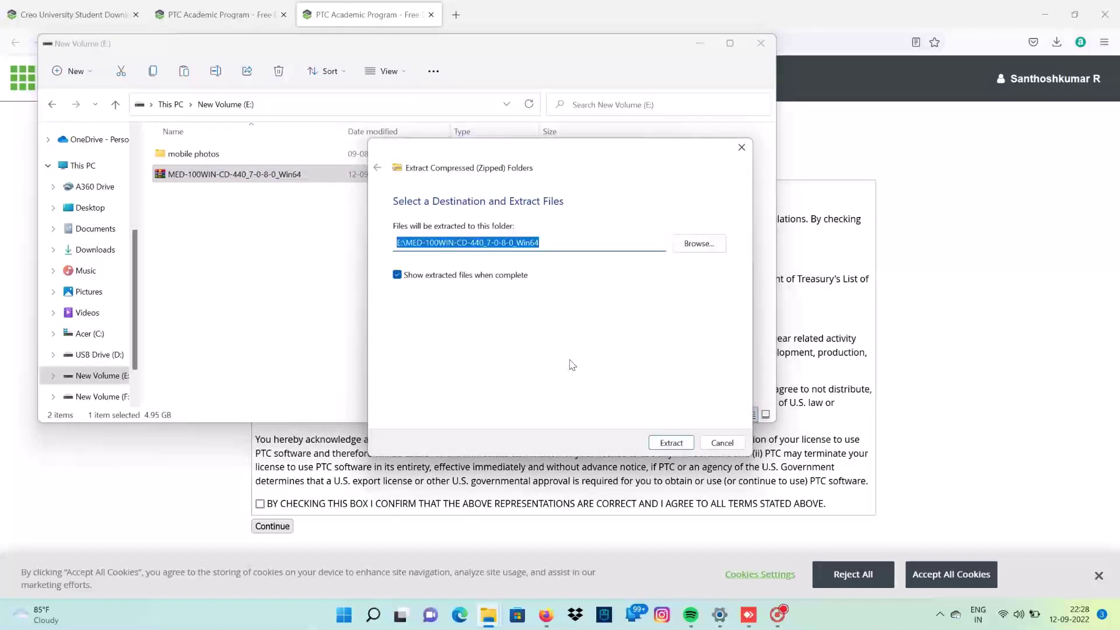
left_click(721, 443)
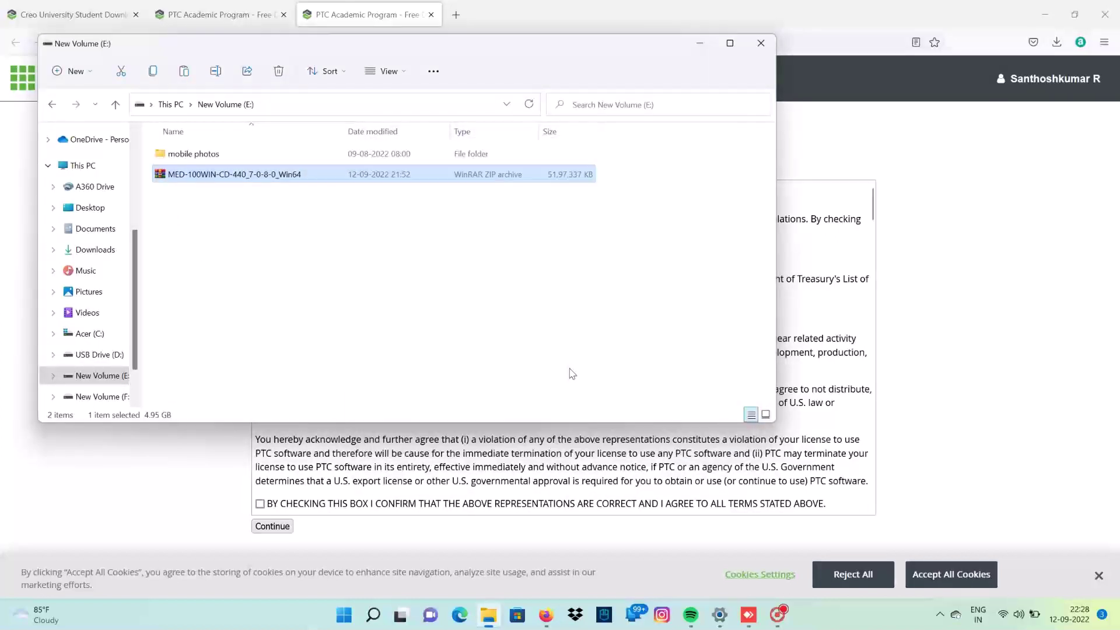
left_click(480, 317)
left_click(278, 177)
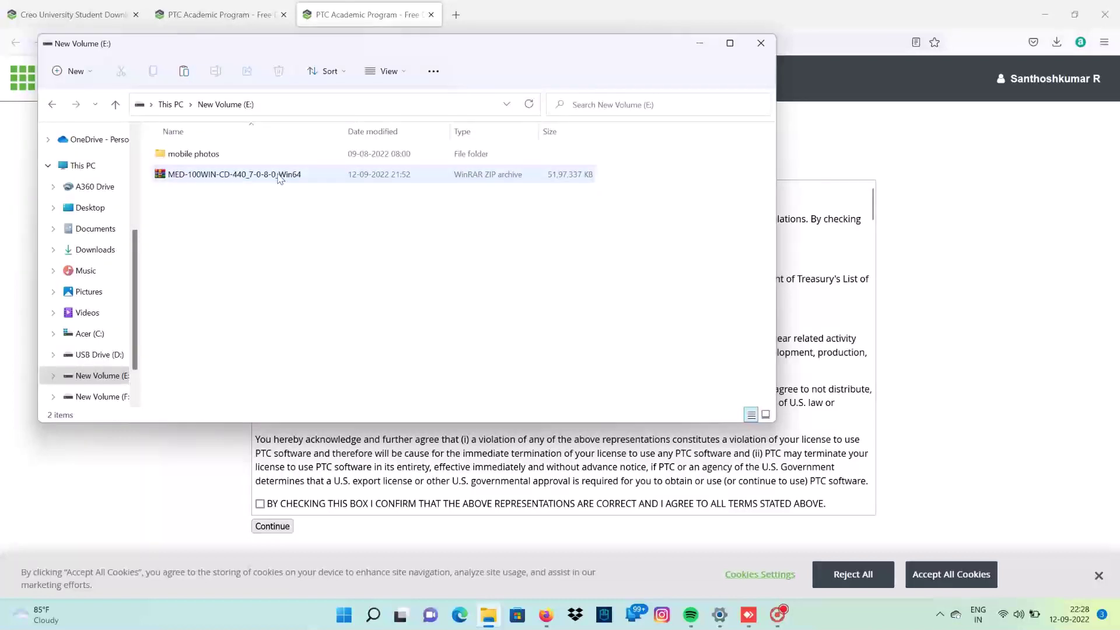
right_click(278, 178)
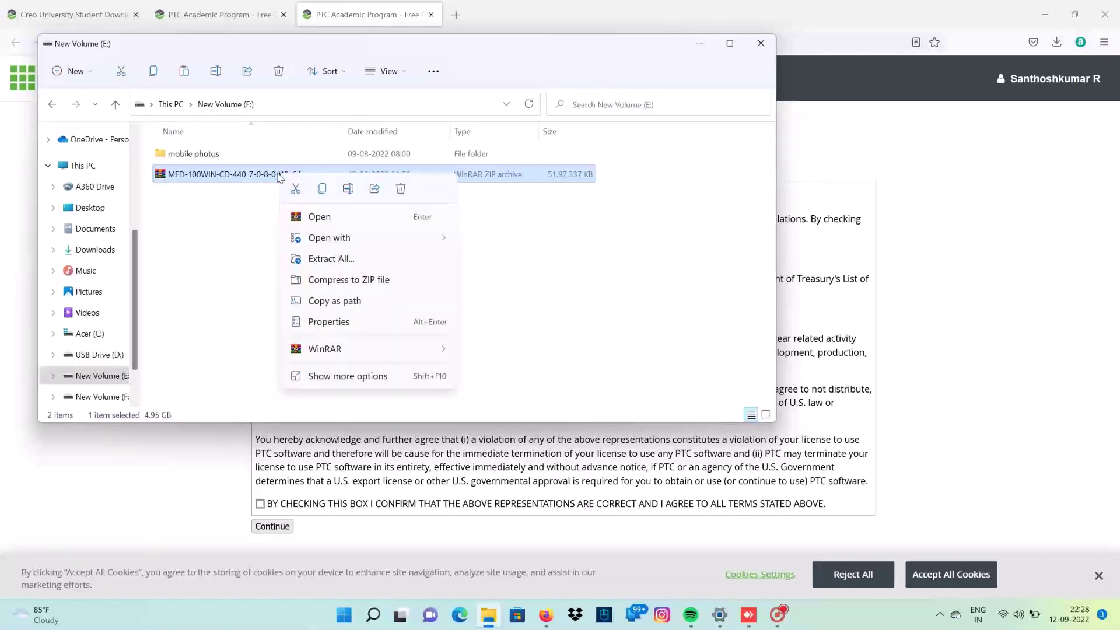
left_click(347, 376)
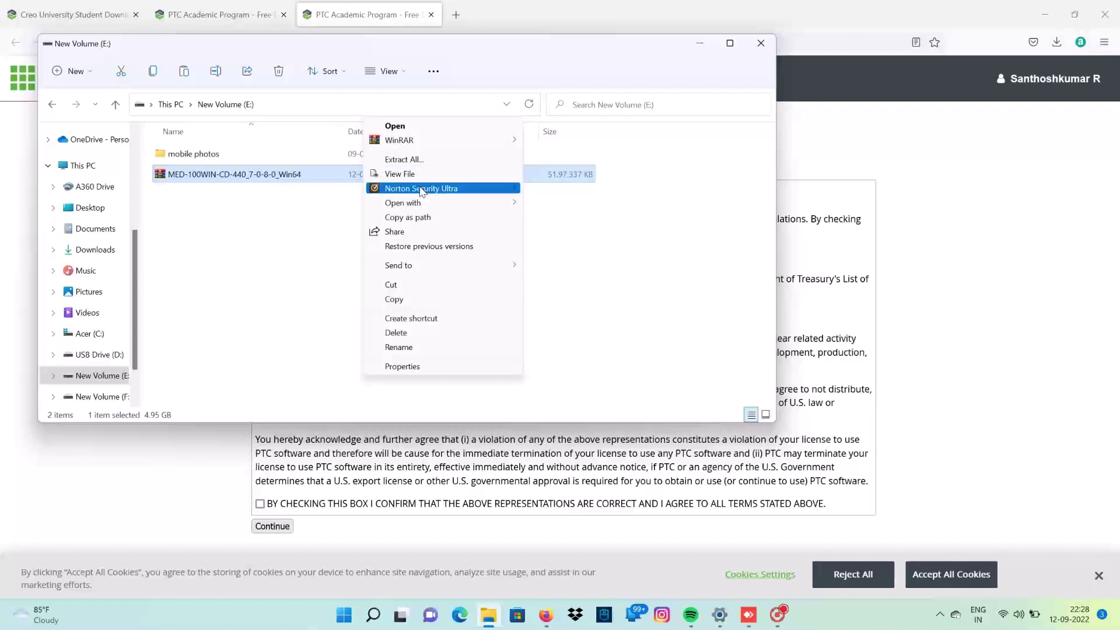
mouse_move(442, 140)
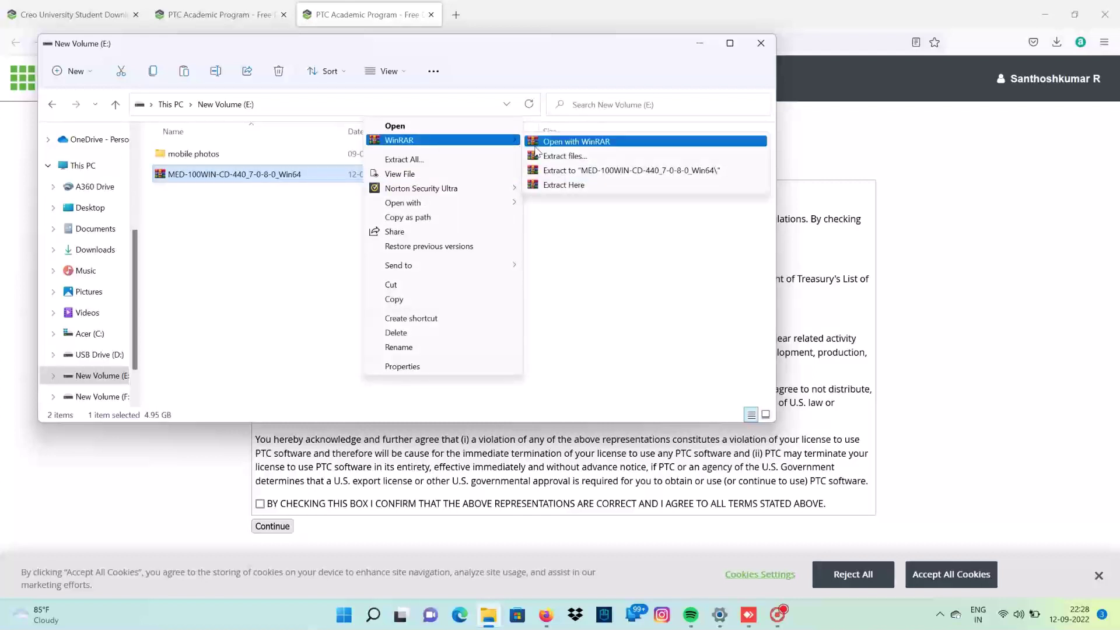
left_click(562, 172)
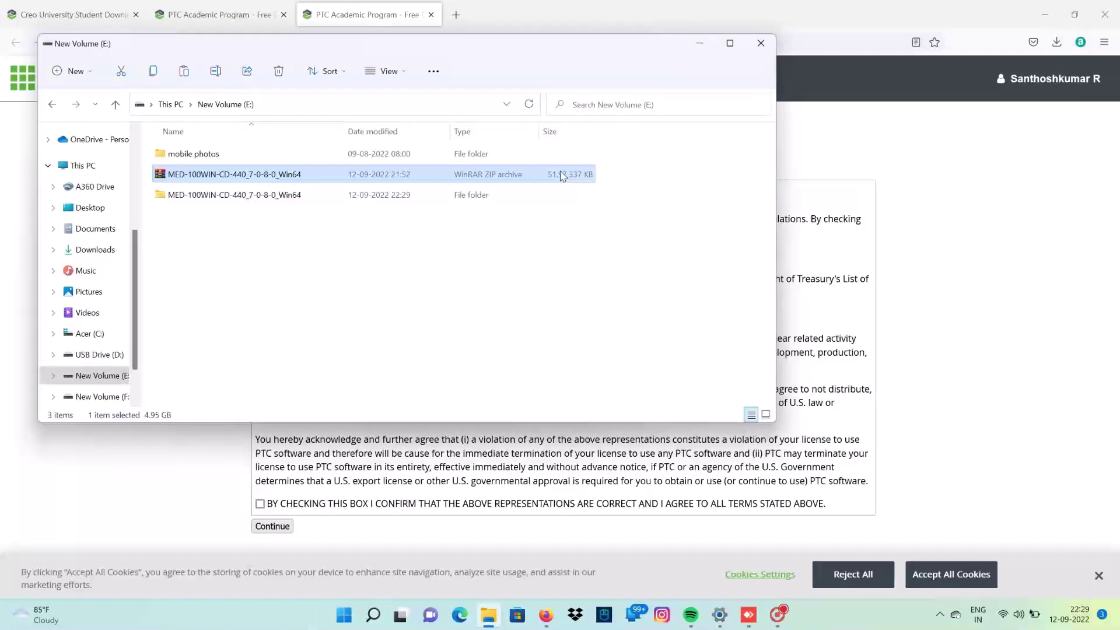
Step: Open the extracted MED-100WIN-CD-440_7-0-8-0_Win64 folder and run setup as administrator
left_click(199, 194)
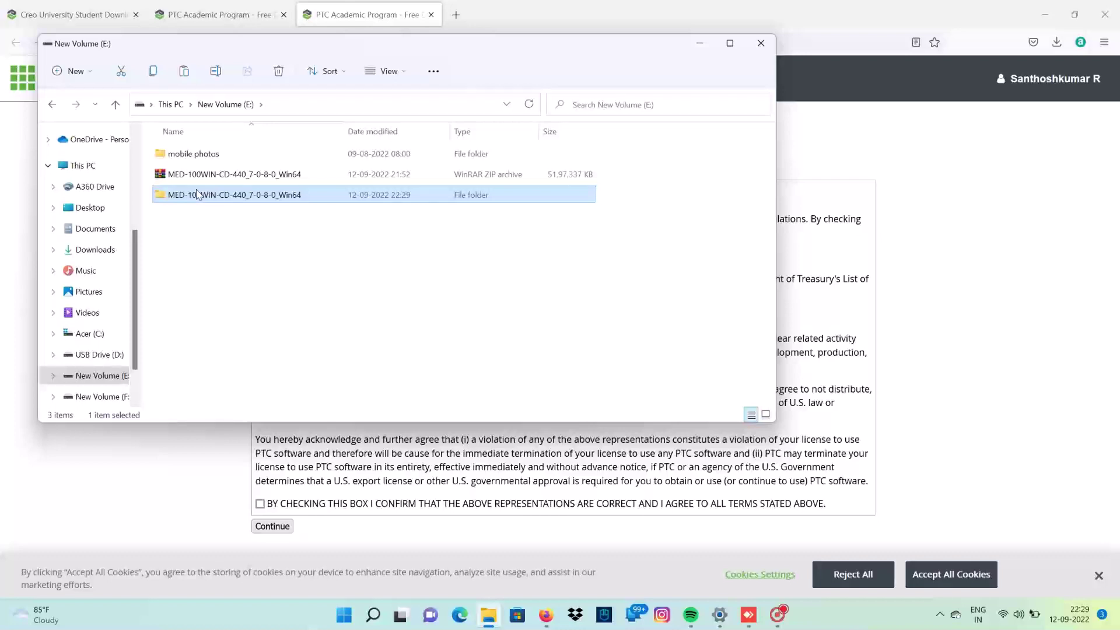
double_click(198, 194)
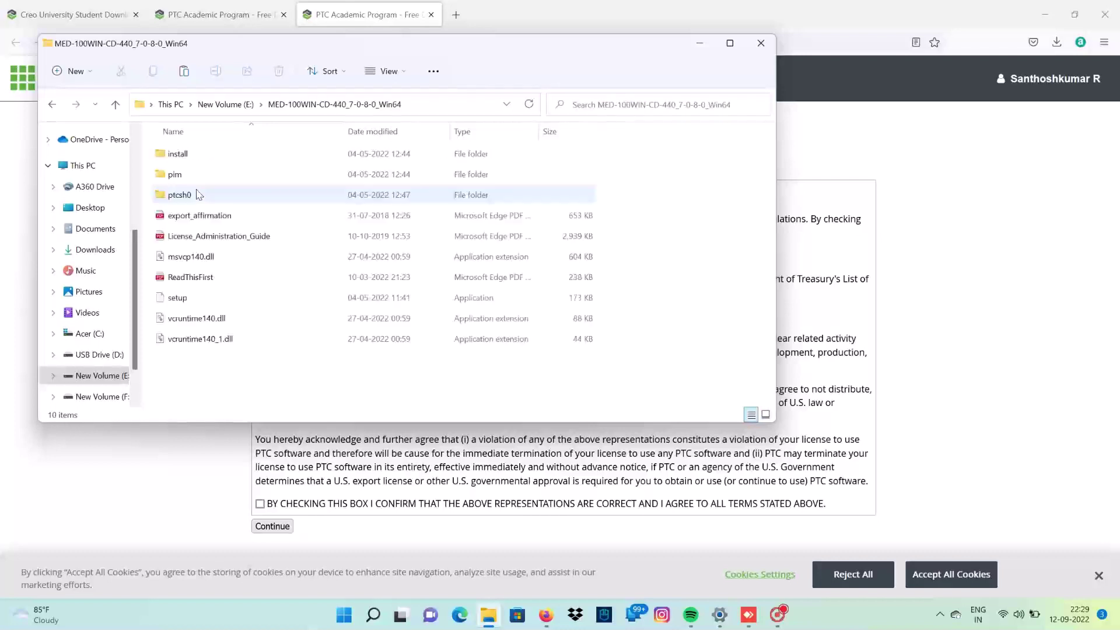
left_click(186, 298)
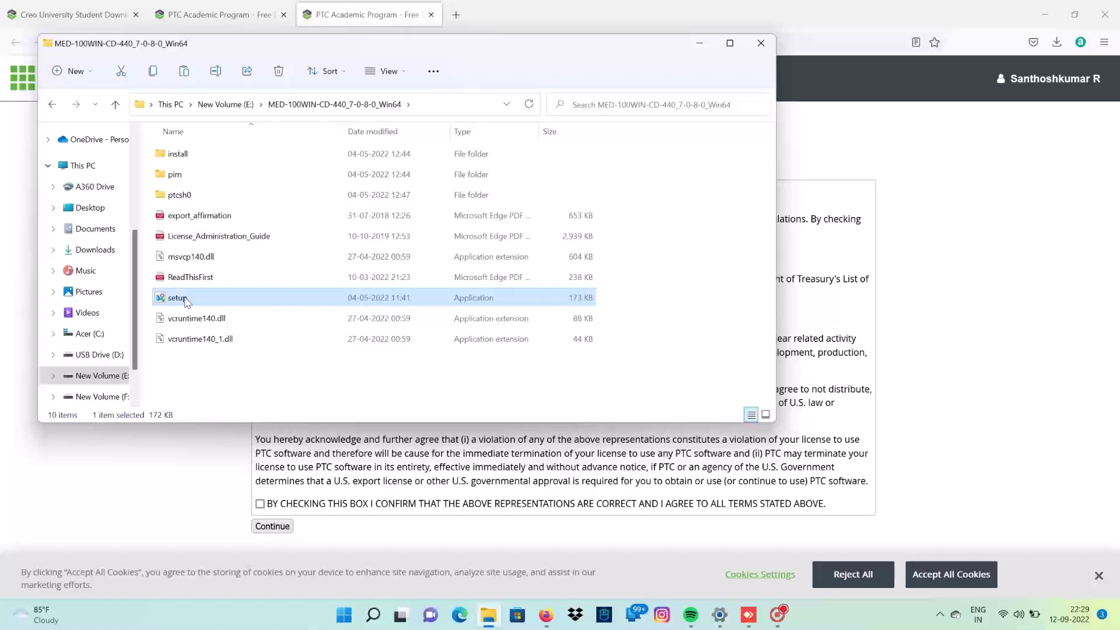
right_click(185, 298)
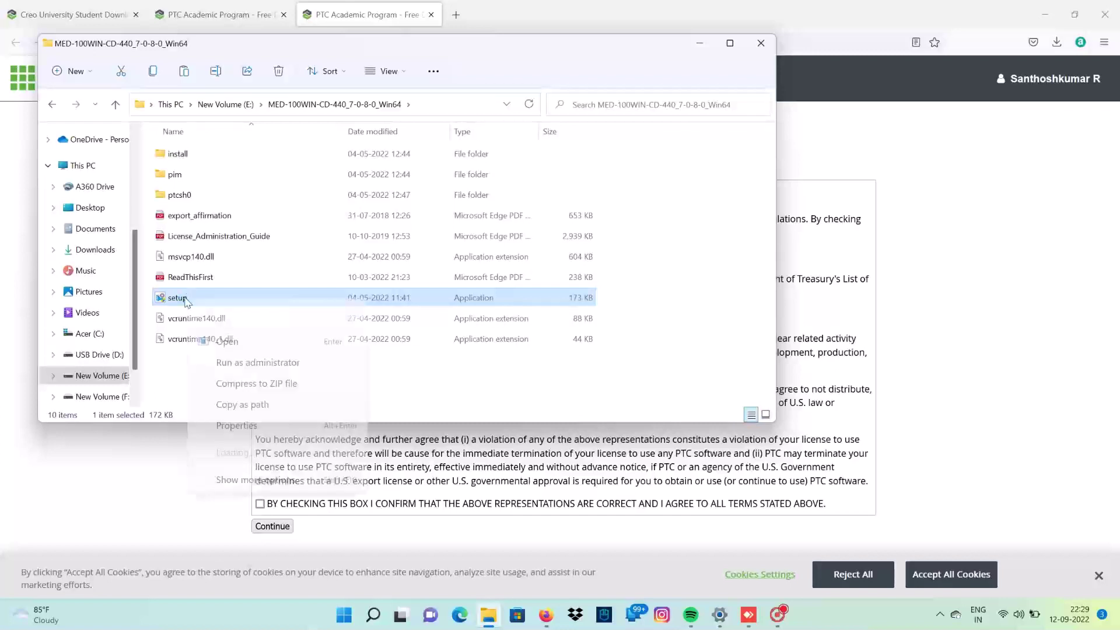
left_click(235, 363)
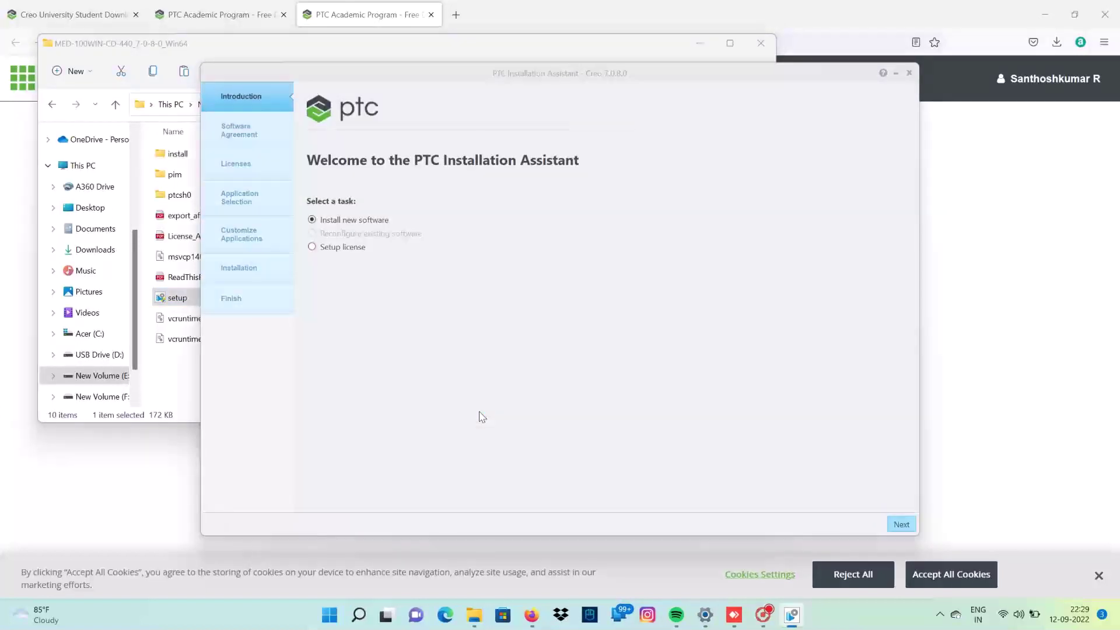
Step: Accept the license and export agreements to reach License Identification, then minimize the installer
left_click(900, 524)
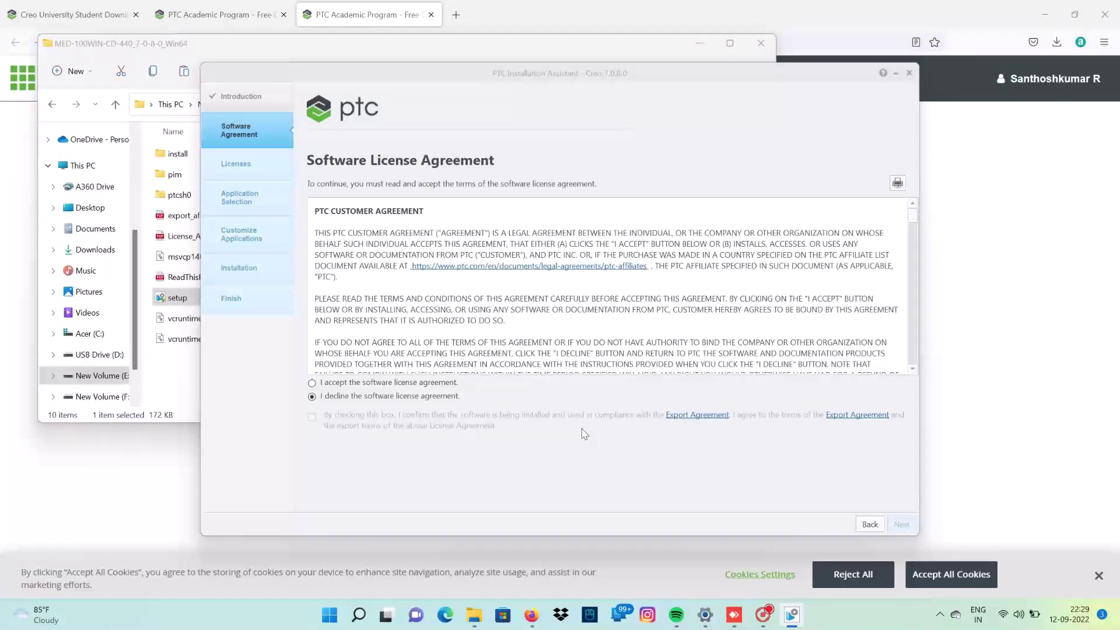
left_click(440, 385)
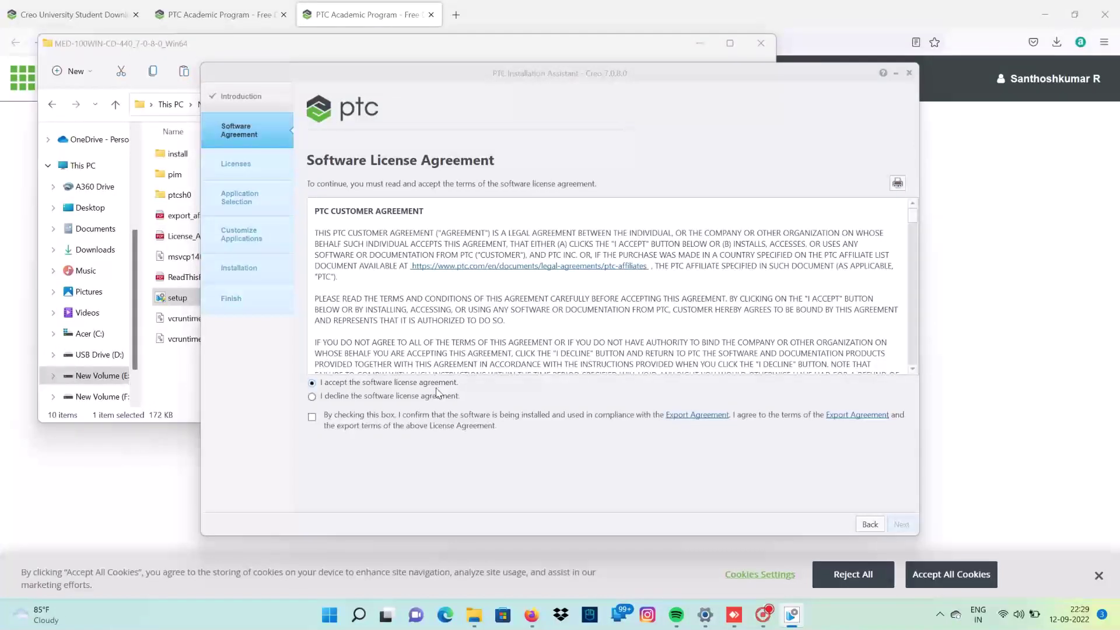
left_click(312, 416)
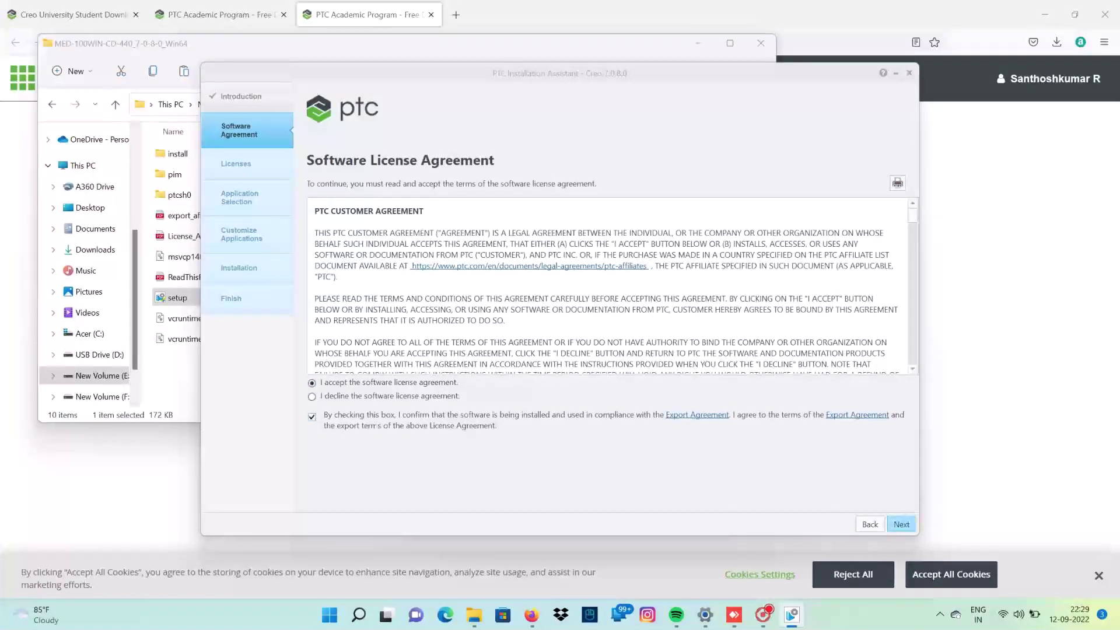
left_click(903, 524)
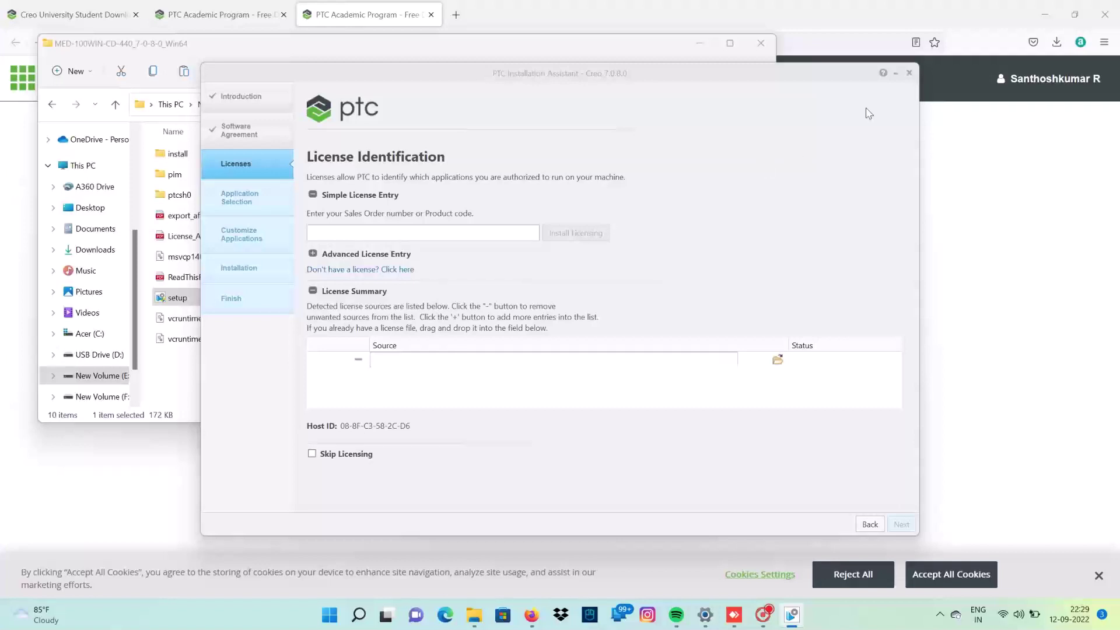
left_click(895, 75)
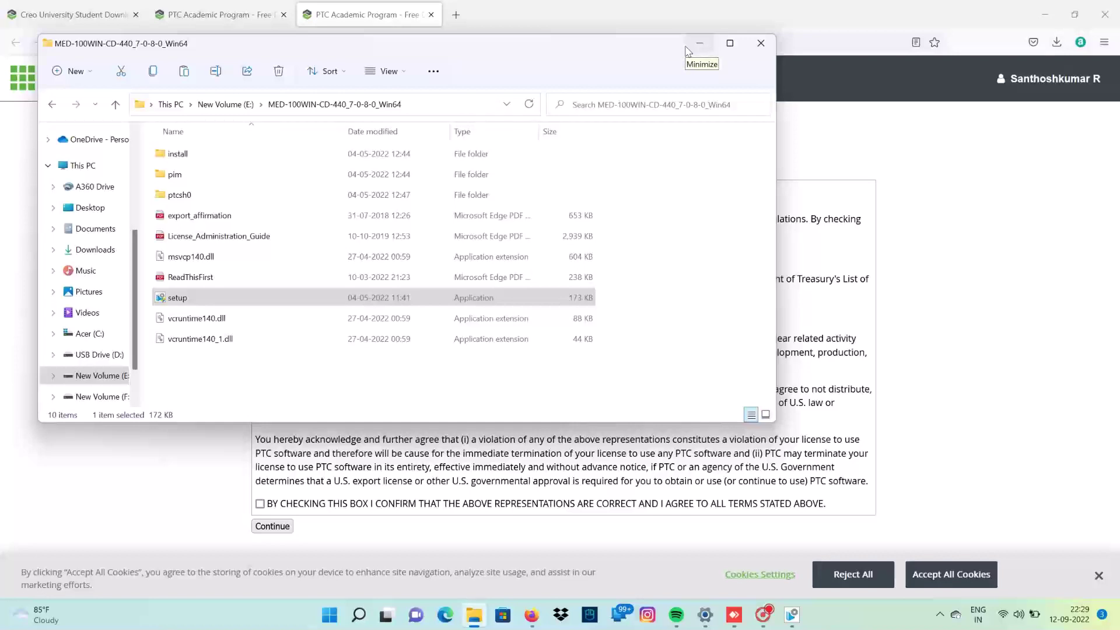
Step: Minimize File Explorer and open the Creo 9.0 Quick Installation Guide PDF from the student download page
left_click(699, 43)
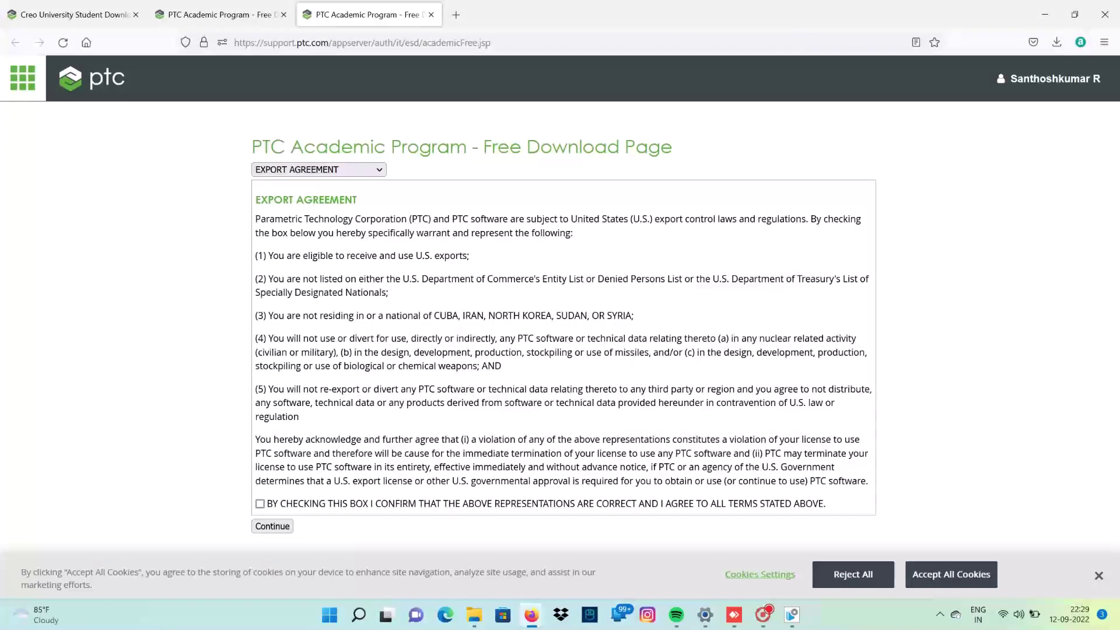
left_click(111, 20)
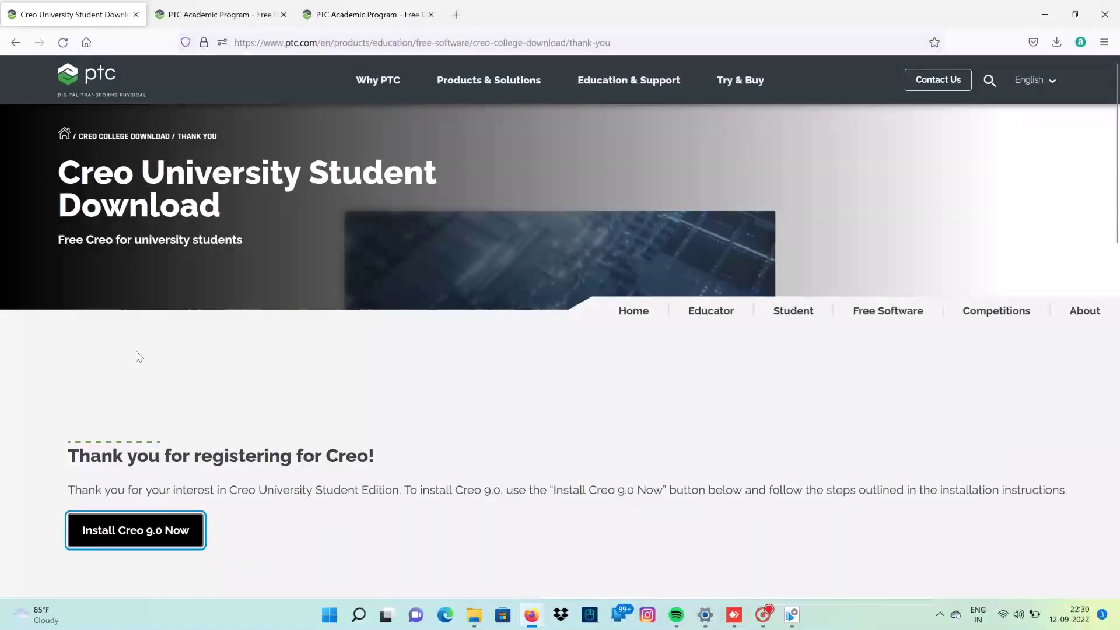
left_click(142, 532)
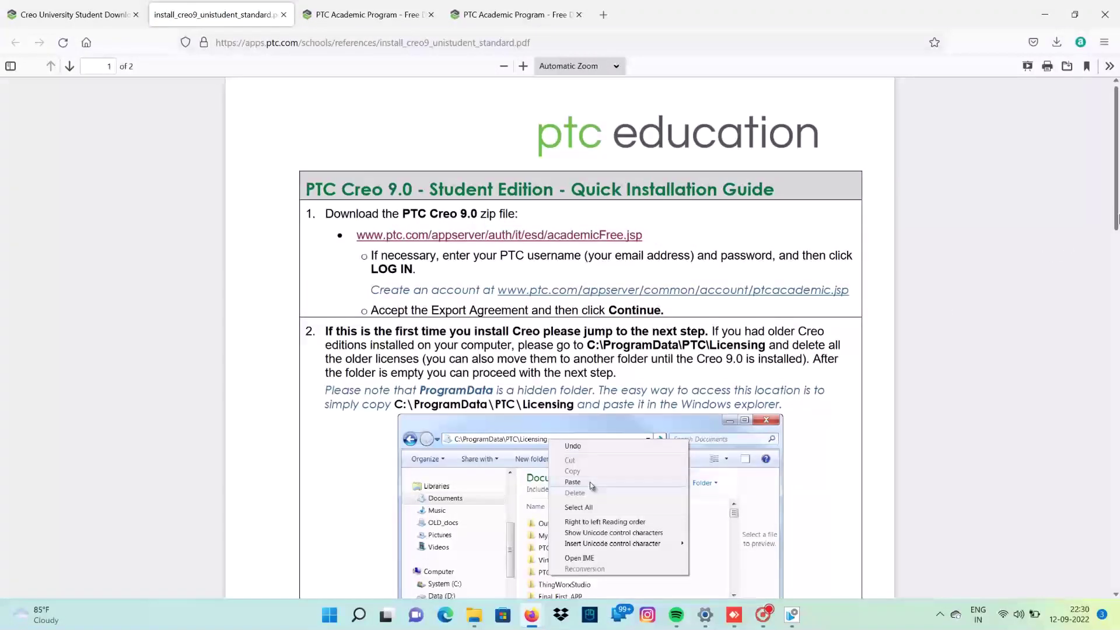
left_click_drag(1115, 157, 1115, 448)
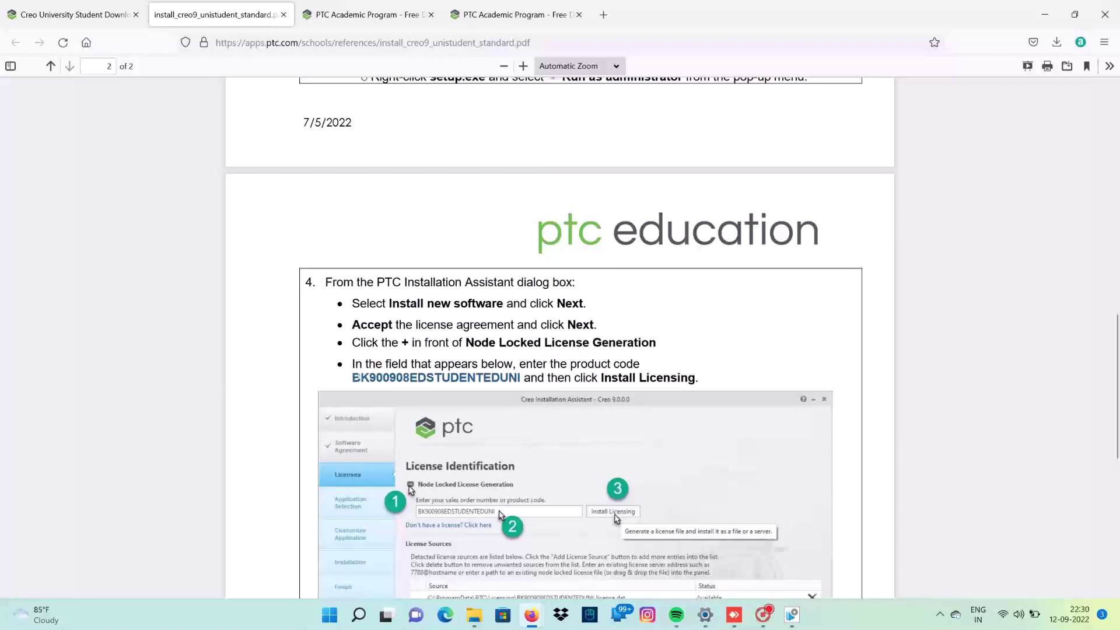
Step: Copy product code BK900908EDSTUDENTEDUNI from step 4, then return to the installer
left_click_drag(352, 378, 442, 378)
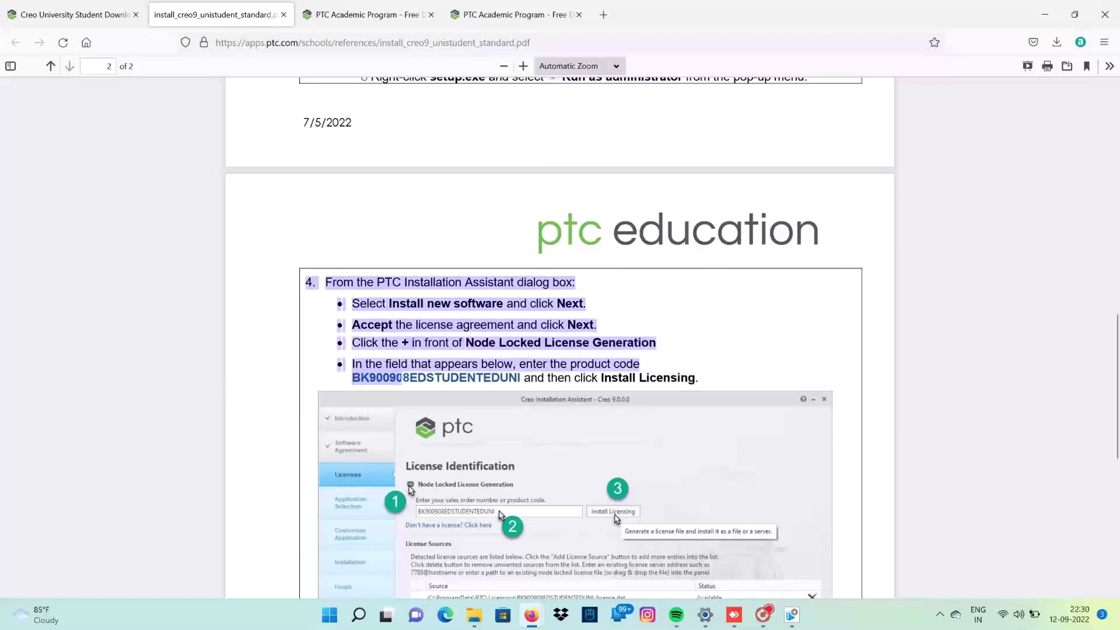
left_click(442, 378)
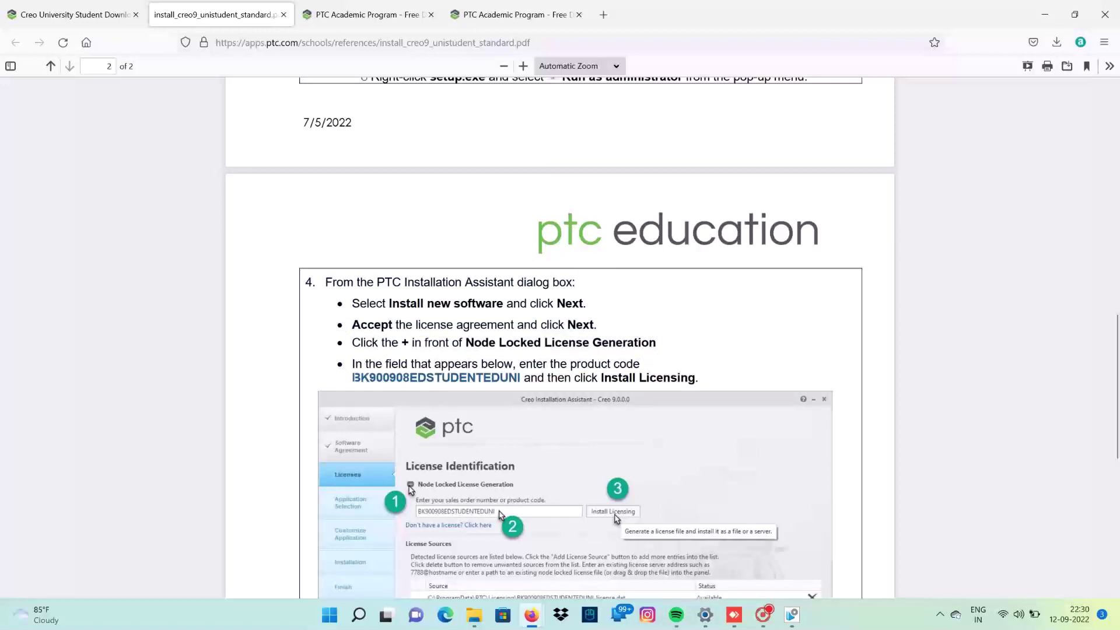
left_click_drag(352, 378, 521, 378)
key("ctrl+c")
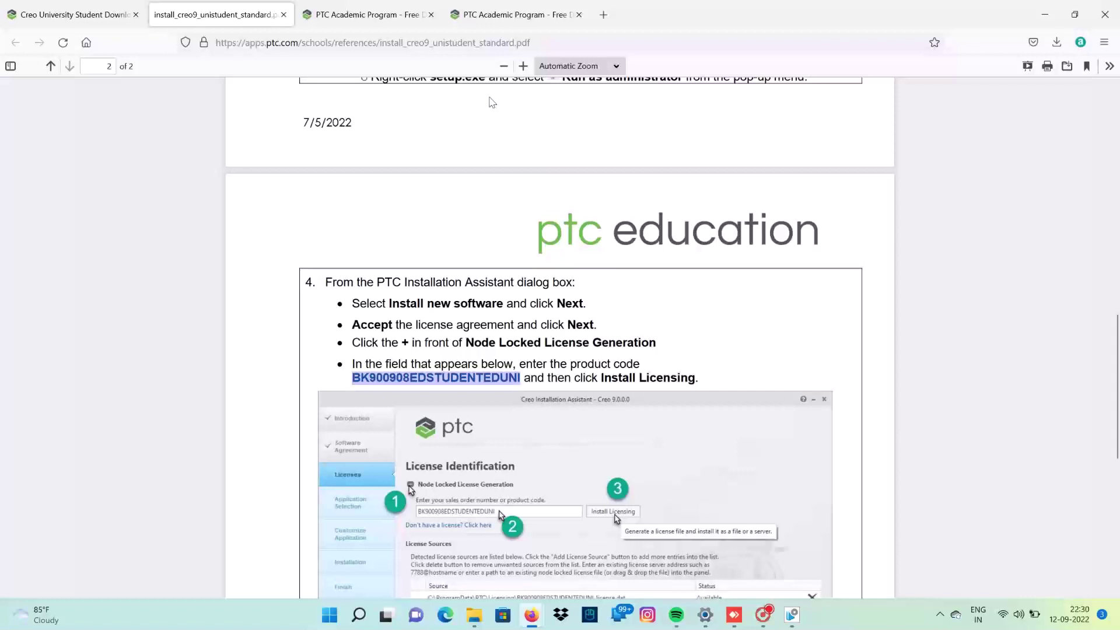
left_click(792, 614)
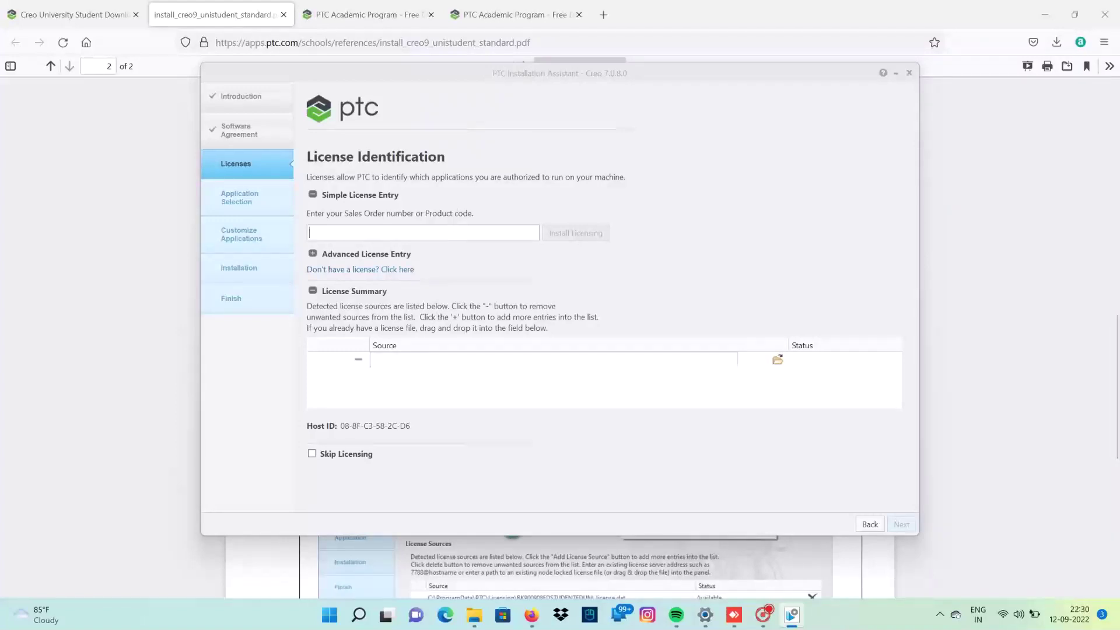
key("ctrl+v")
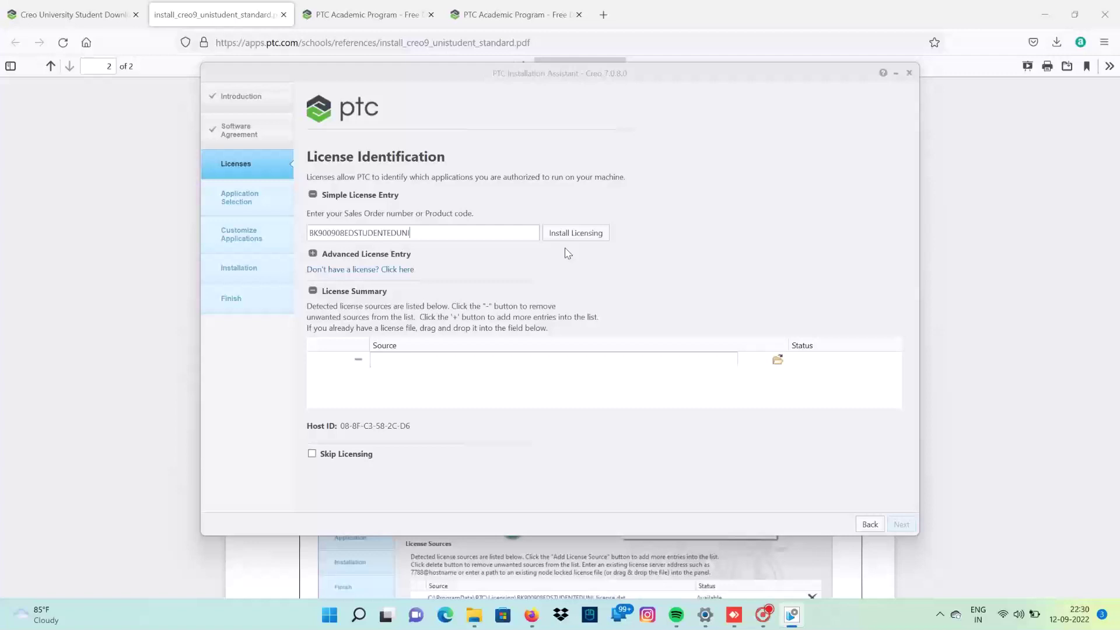
left_click(579, 236)
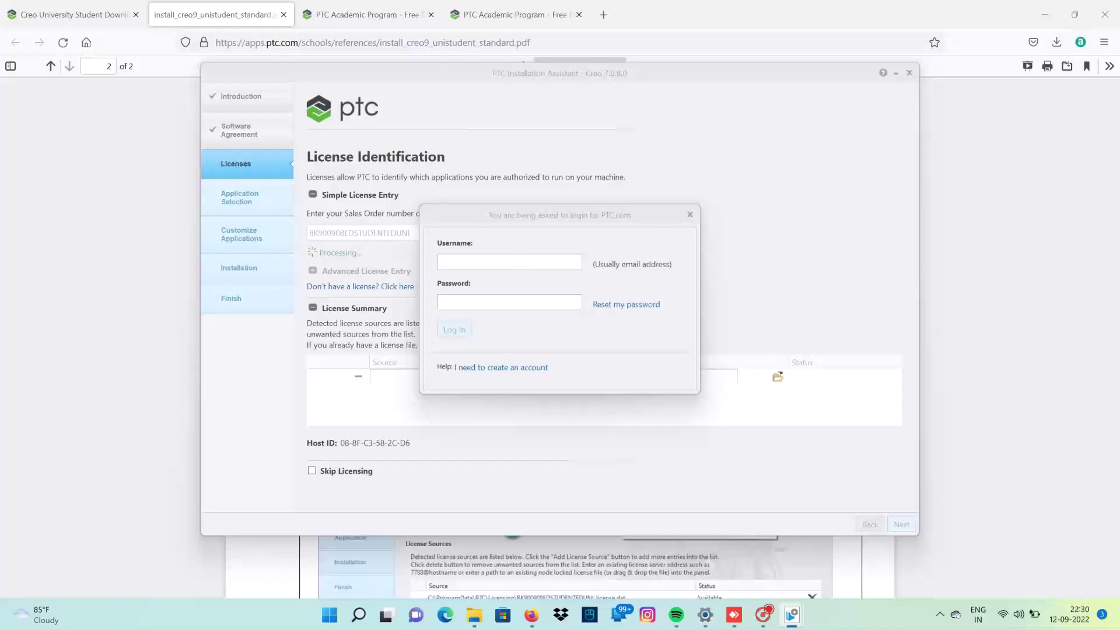
type("a")
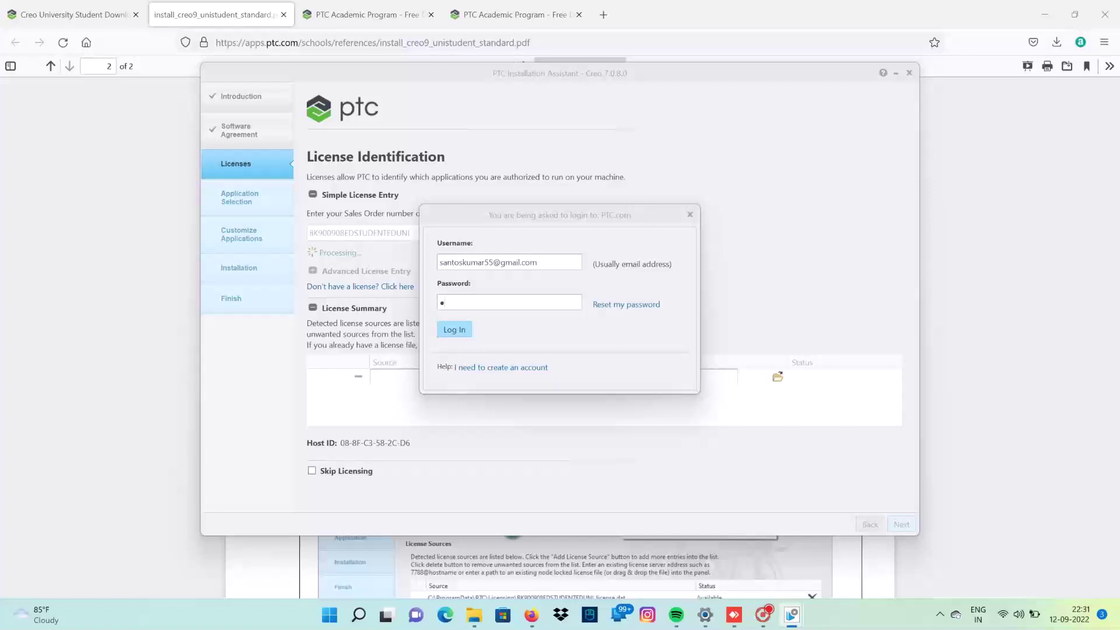
type("aaaa")
type("aa")
type("aa")
left_click(454, 330)
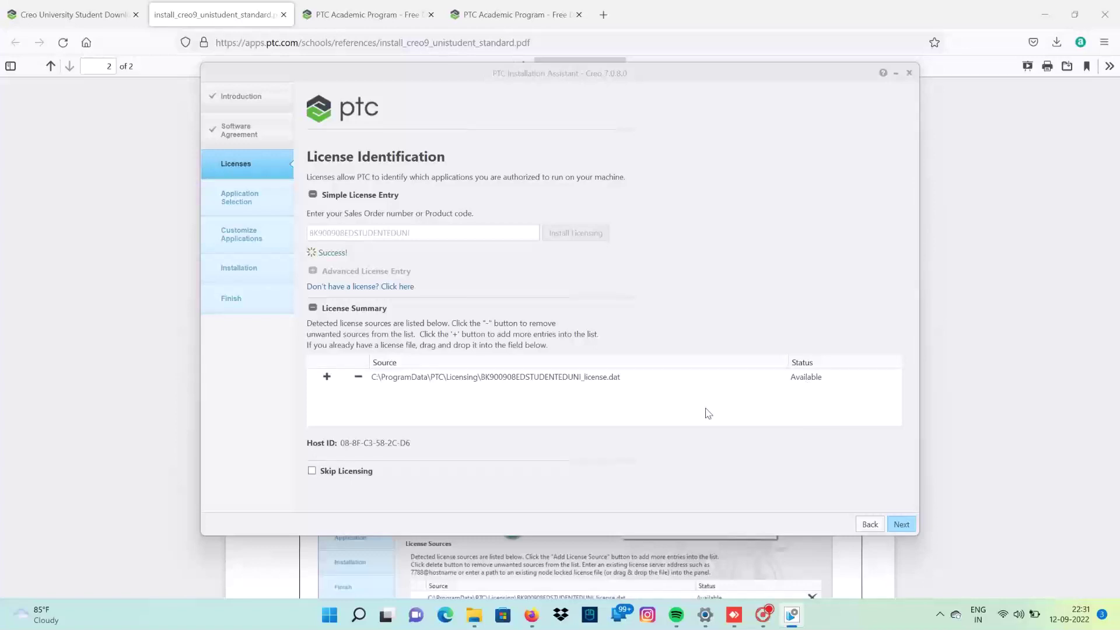
Step: Advance past License Identification and Application Selection to Customize Selected Applications
left_click(902, 524)
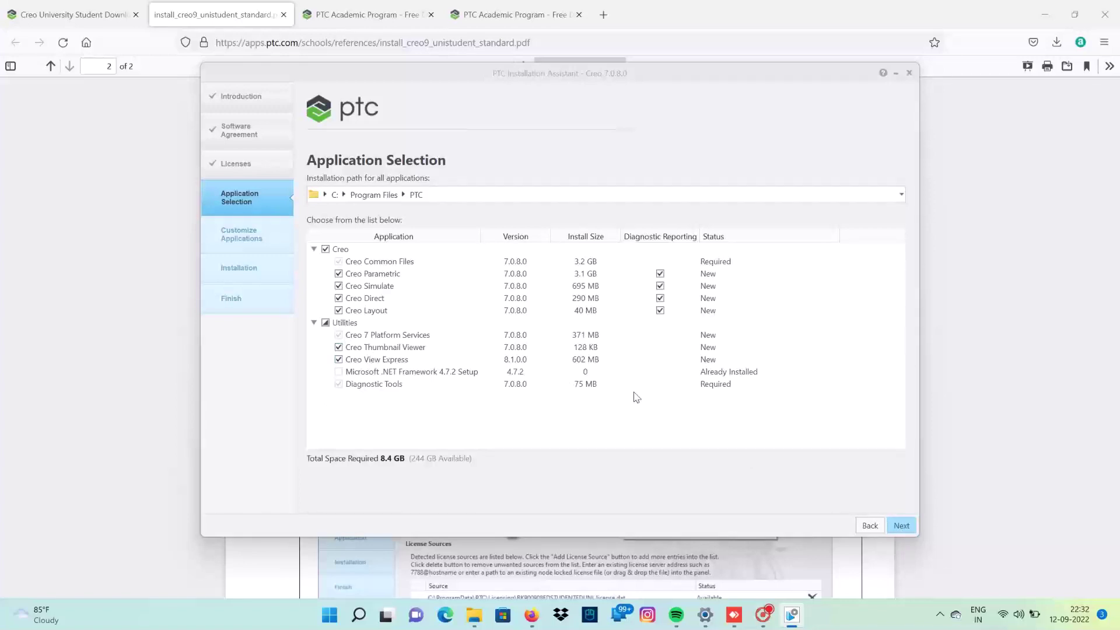
left_click(902, 526)
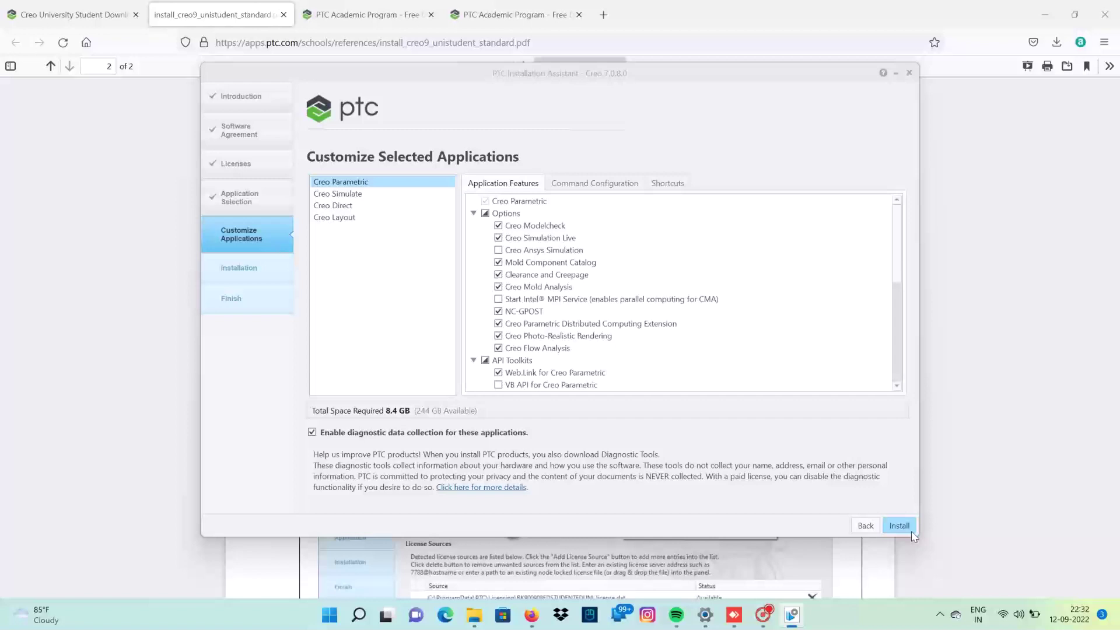
Step: Install the Creo applications and finish once all reach 100% complete
left_click(911, 531)
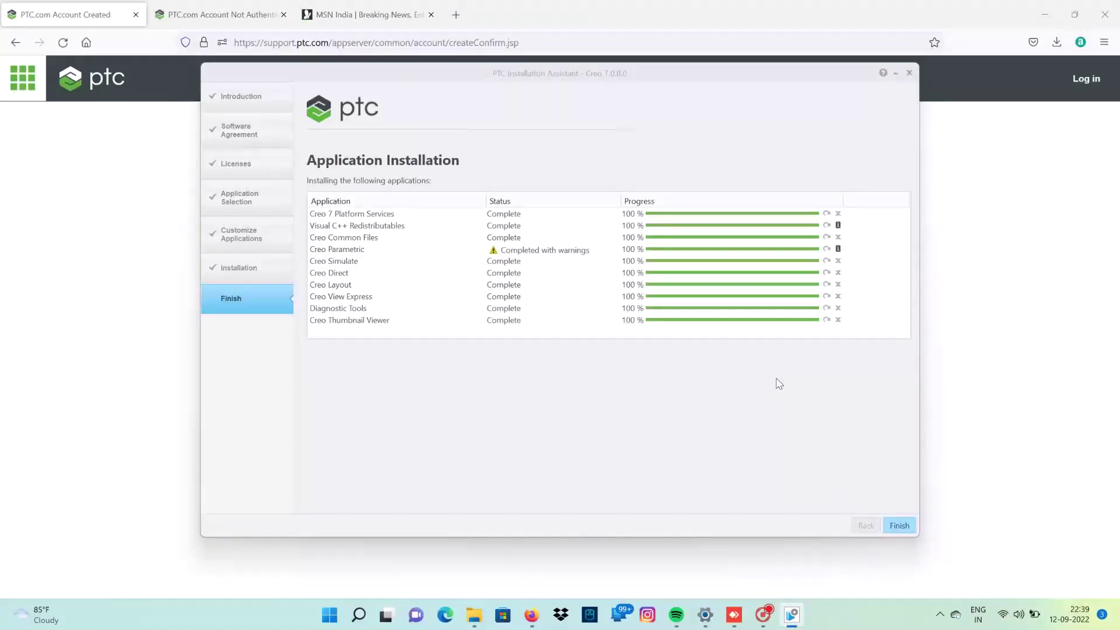
left_click(899, 525)
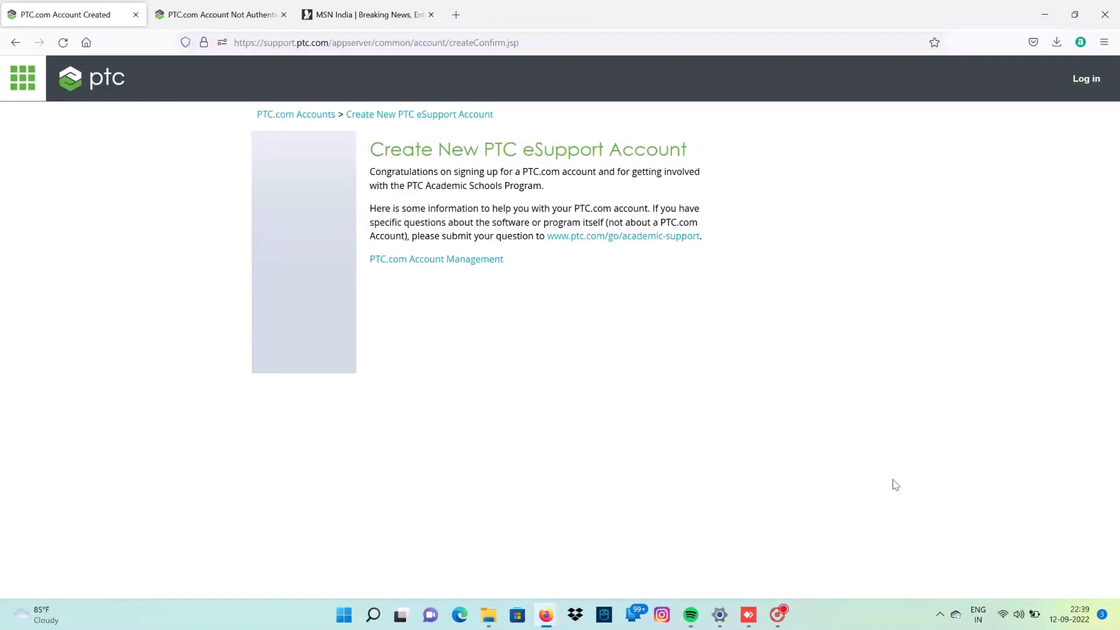
Step: Launch Creo Parametric 7.0.8.0 from its desktop shortcut, then bring the guide PDF back up
left_click(1044, 14)
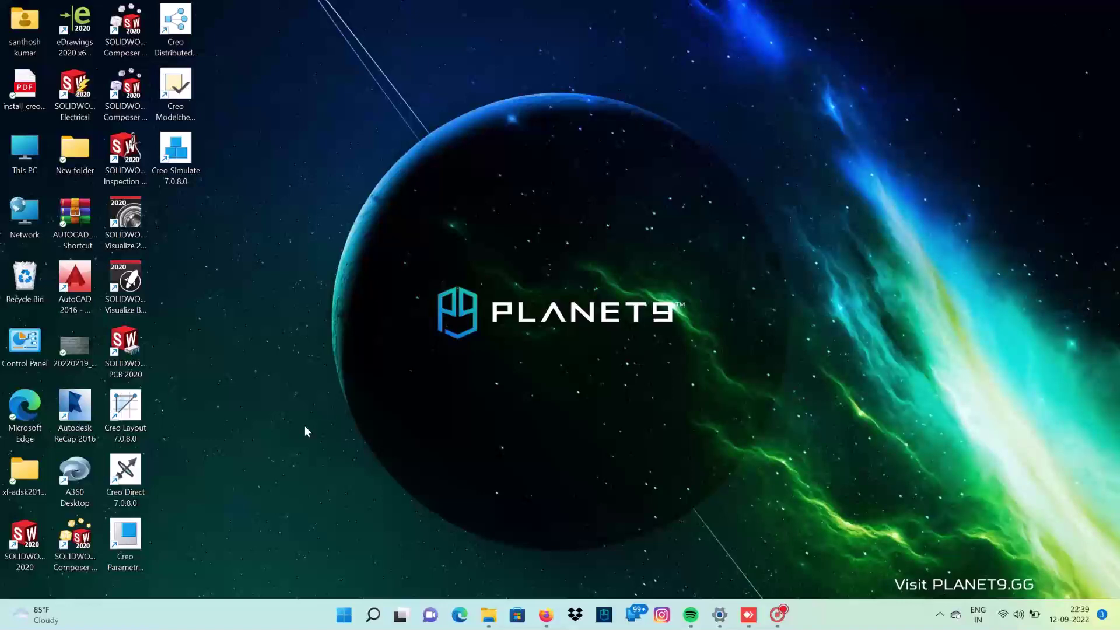
left_click(130, 547)
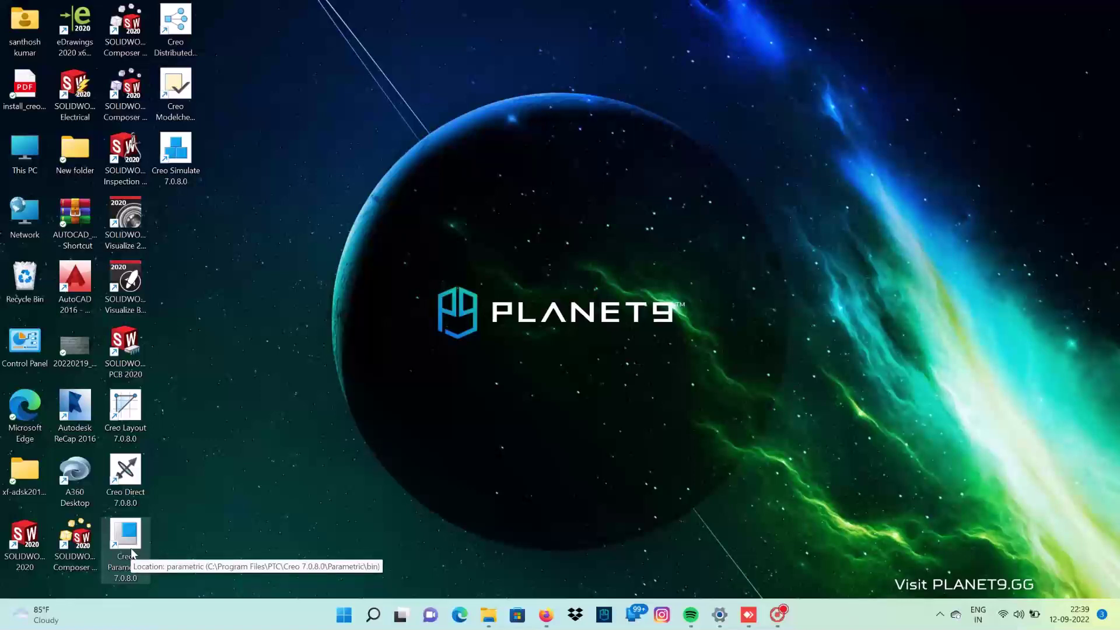
double_click(131, 553)
right_click(130, 550)
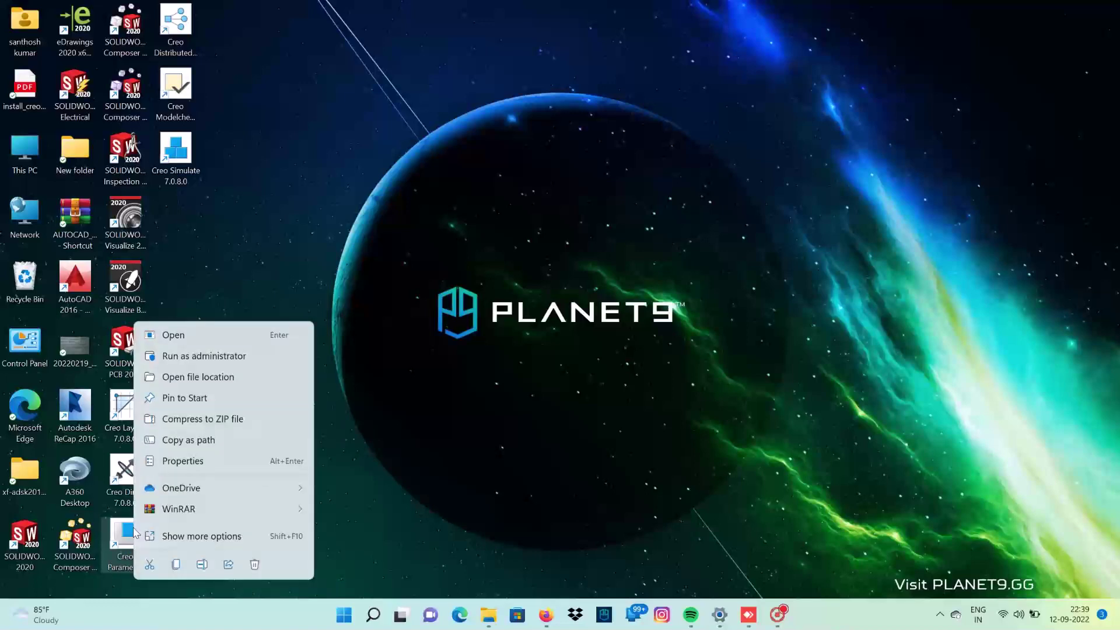
left_click(217, 335)
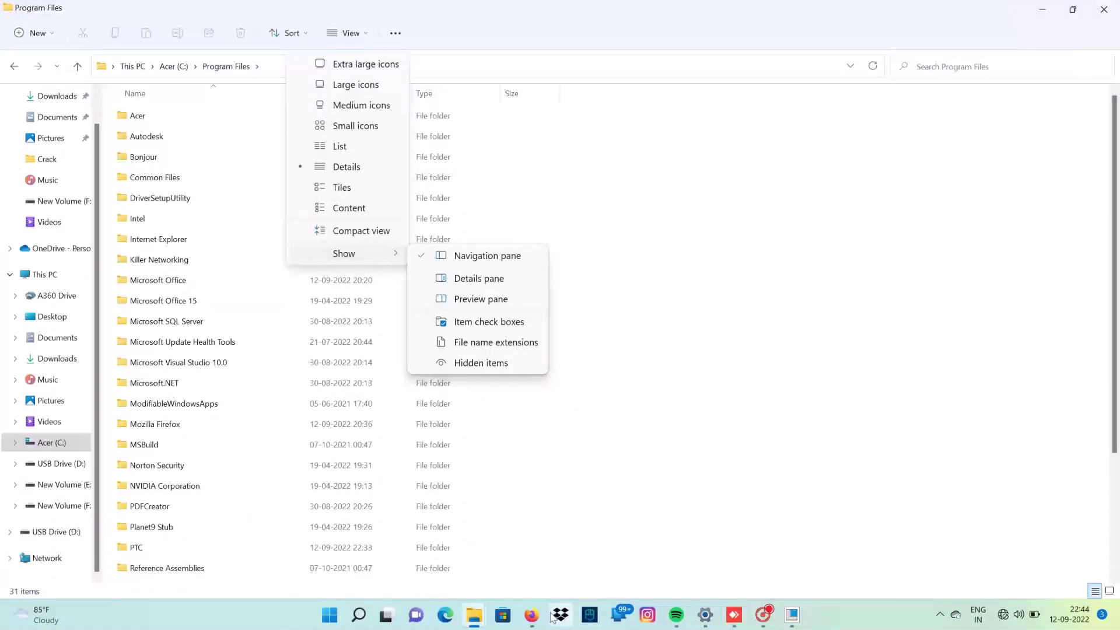
left_click(533, 615)
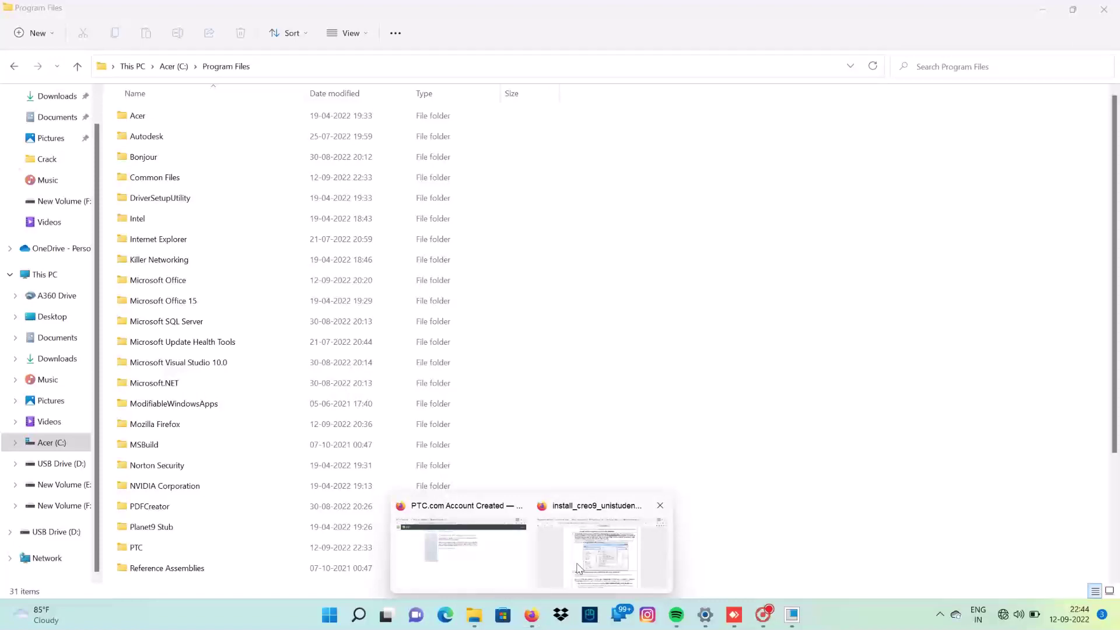
left_click(604, 551)
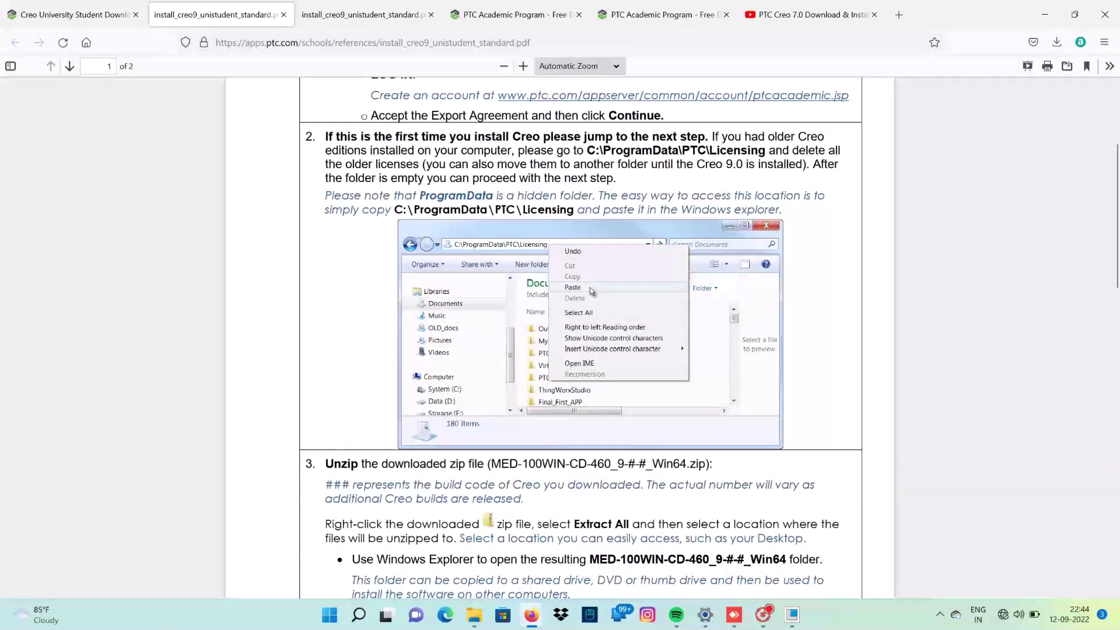
Step: Copy the path C:\ProgramData\PTC\Licensing from the guide and return to File Explorer
left_click_drag(394, 210, 574, 210)
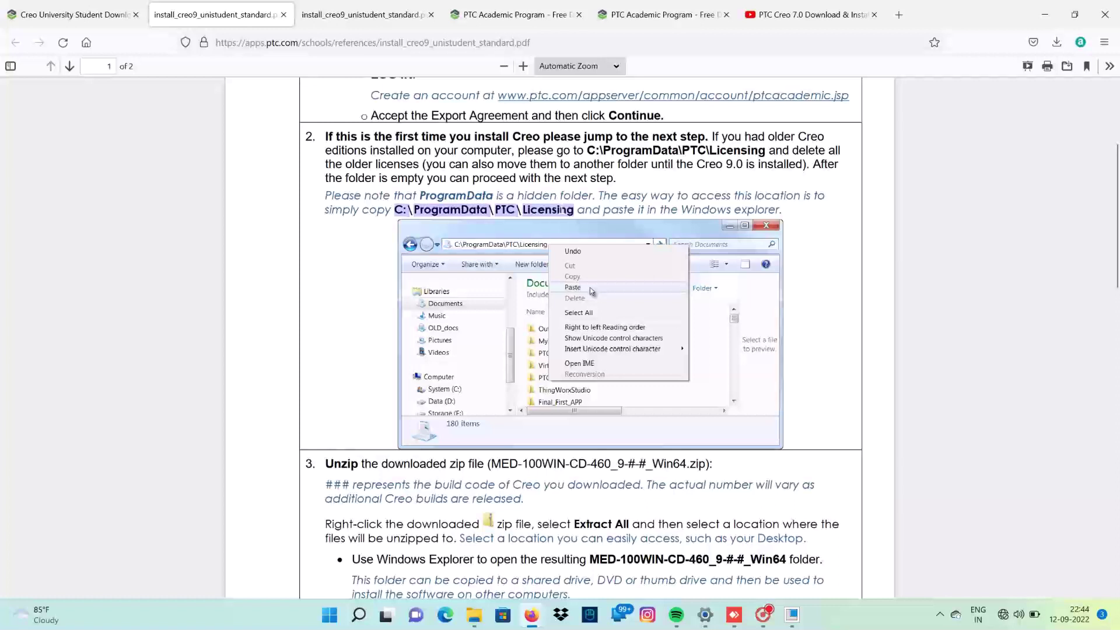
right_click(559, 210)
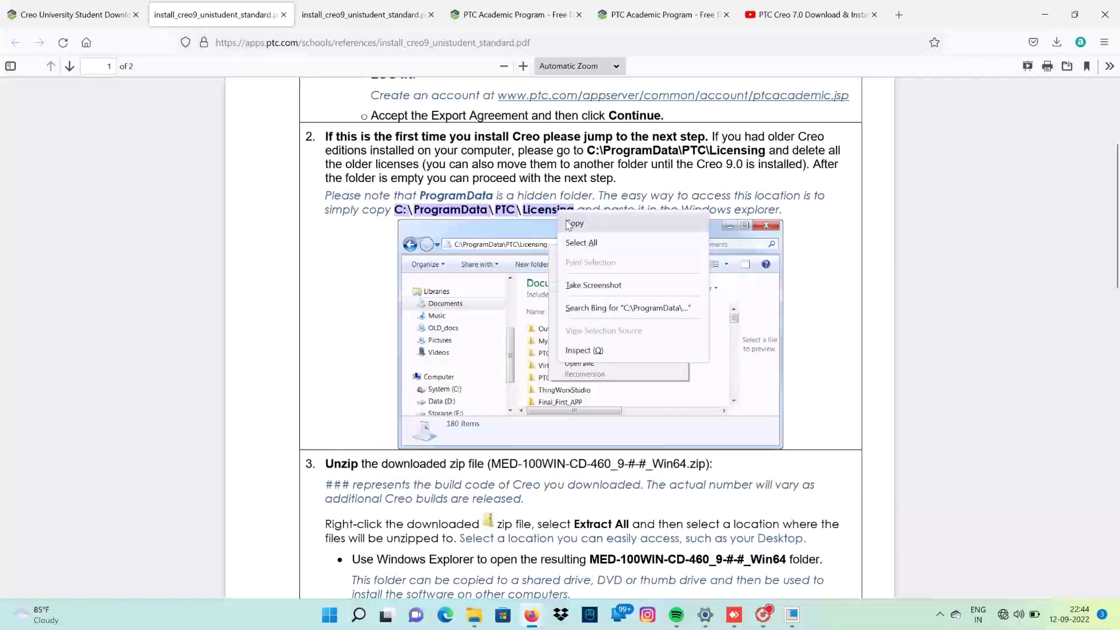
left_click(578, 226)
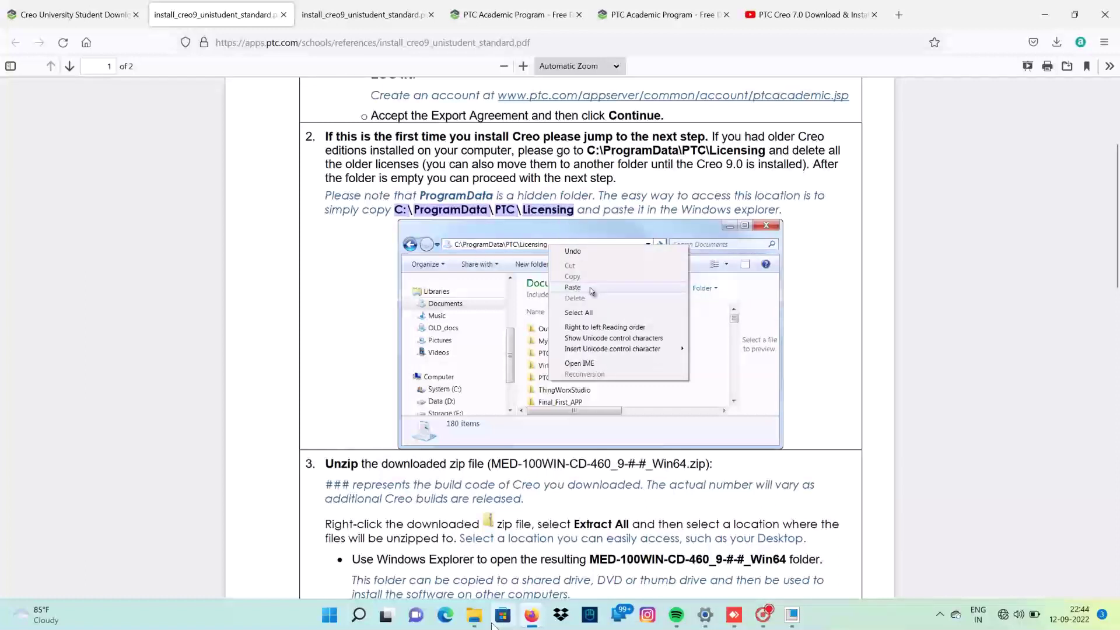
mouse_move(474, 615)
left_click(552, 560)
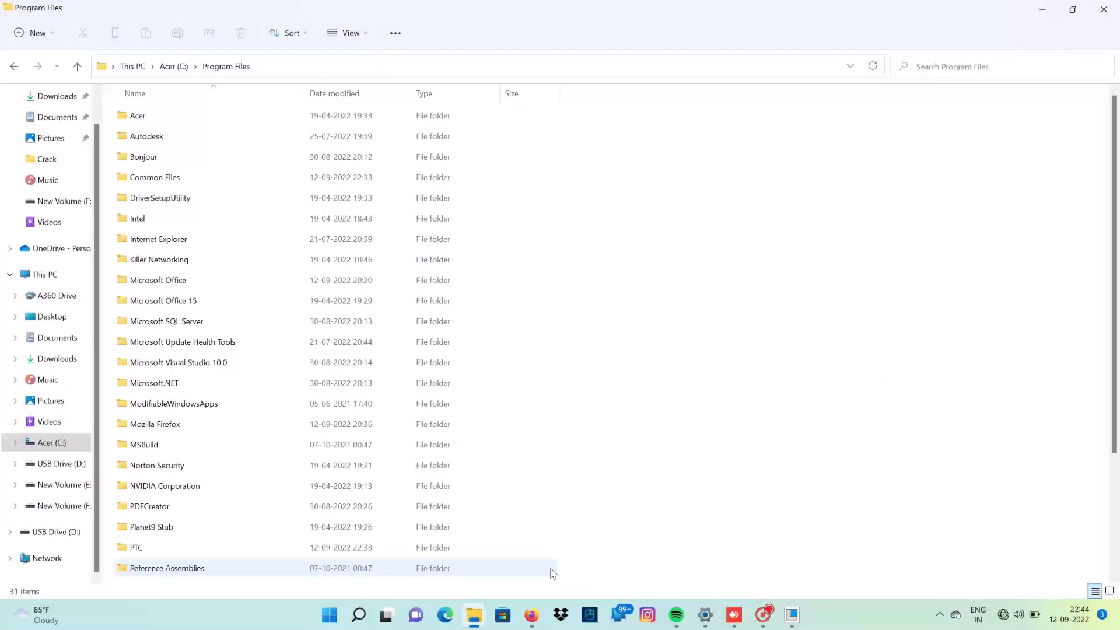
Step: Open a maximized File Explorer window at the pasted C:\ProgramData\PTC\Licensing path
key("super+e")
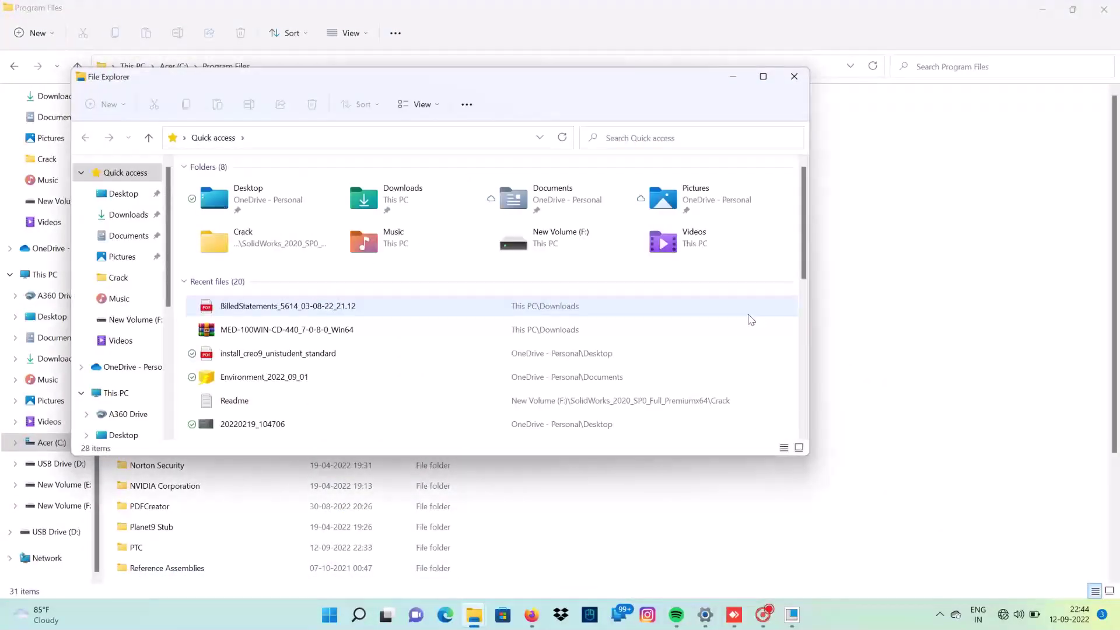
left_click(762, 75)
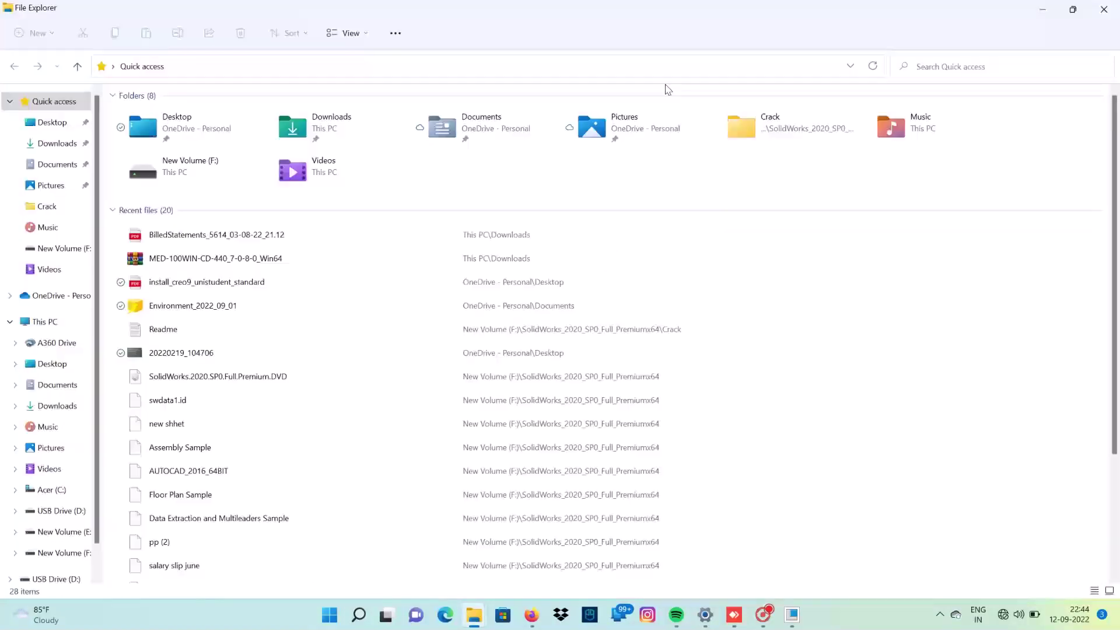
left_click(259, 70)
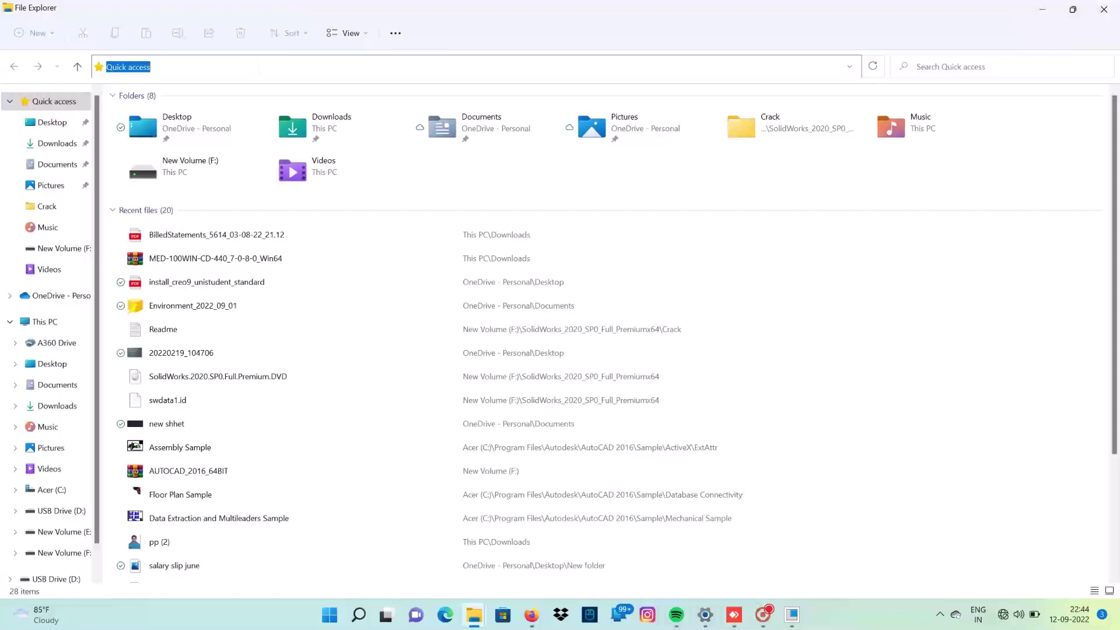
key("ctrl+v")
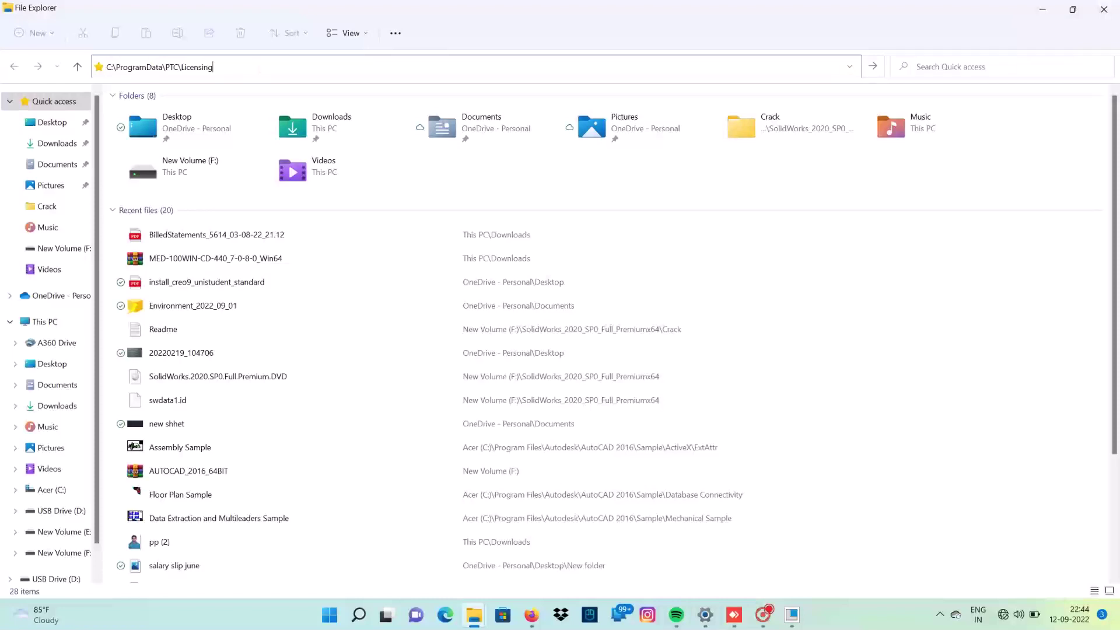
key("Return")
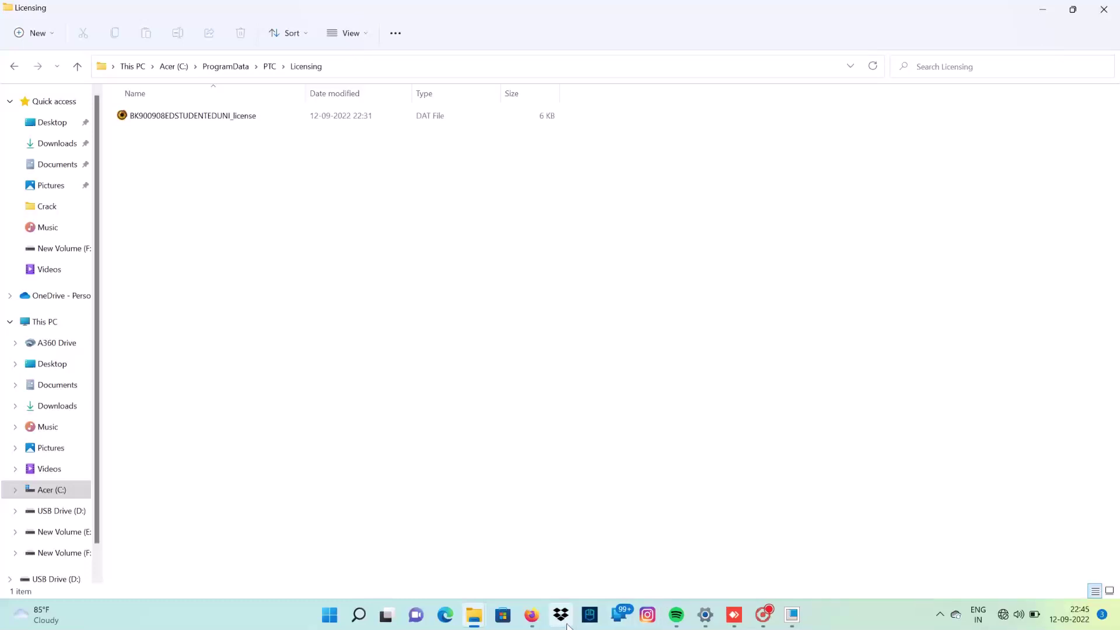
mouse_move(531, 615)
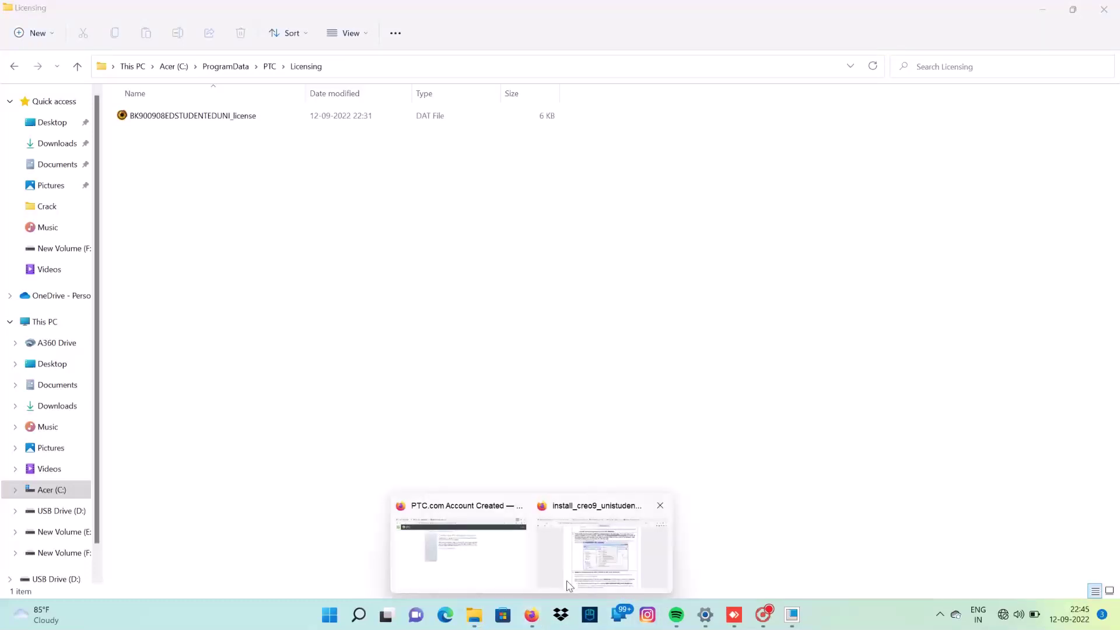
Step: Bring the install_creo9_unistudent PDF guide to the front, showing step 2 on older licenses
left_click(604, 552)
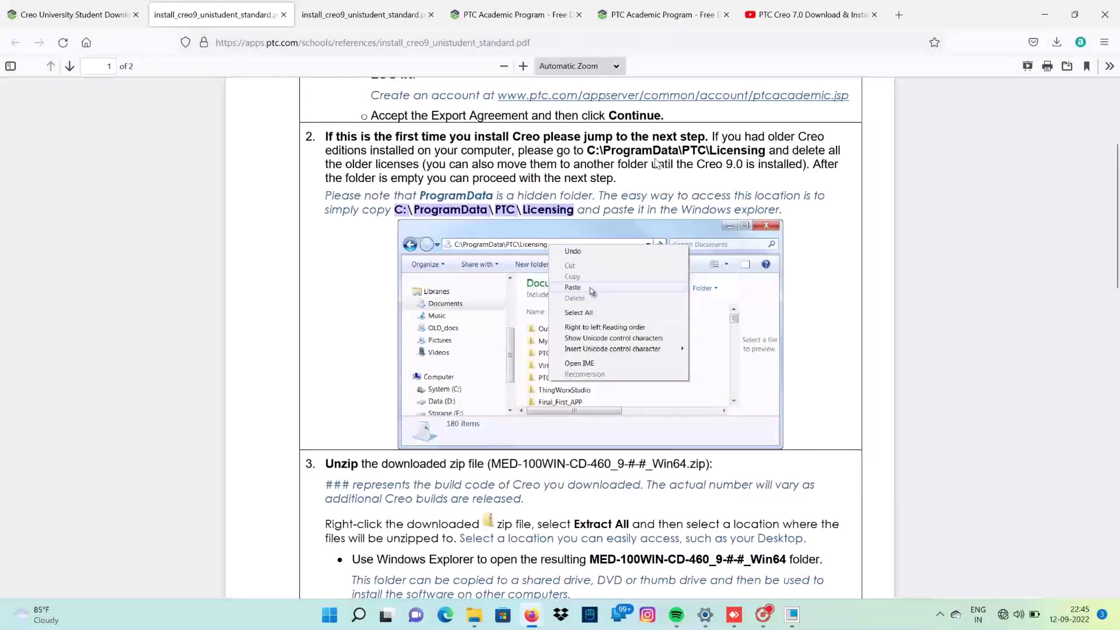